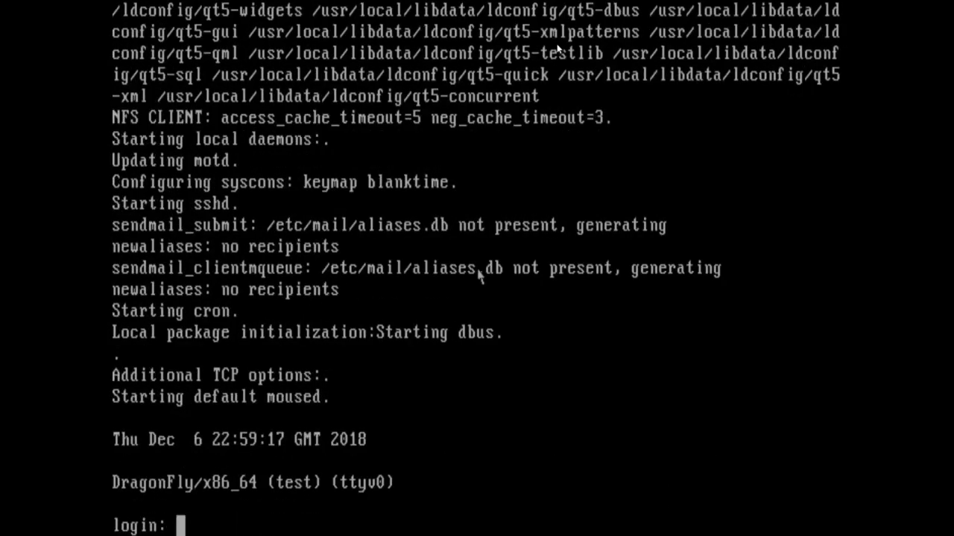
- Log in at the console with the user name and password, then run neofetch
{"action": "type", "text": "robo"}
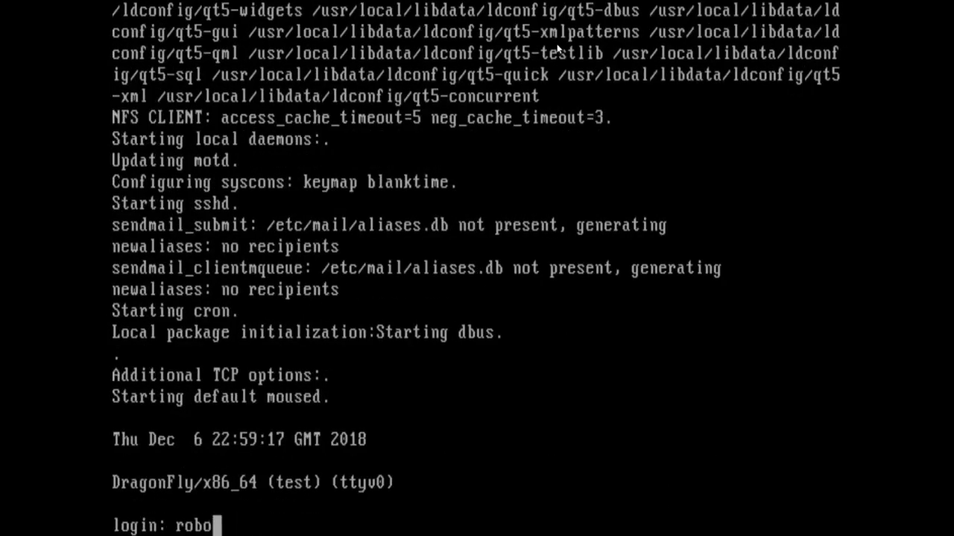
{"action": "type", "text": "nuggie"}
{"action": "key", "text": "Return"}
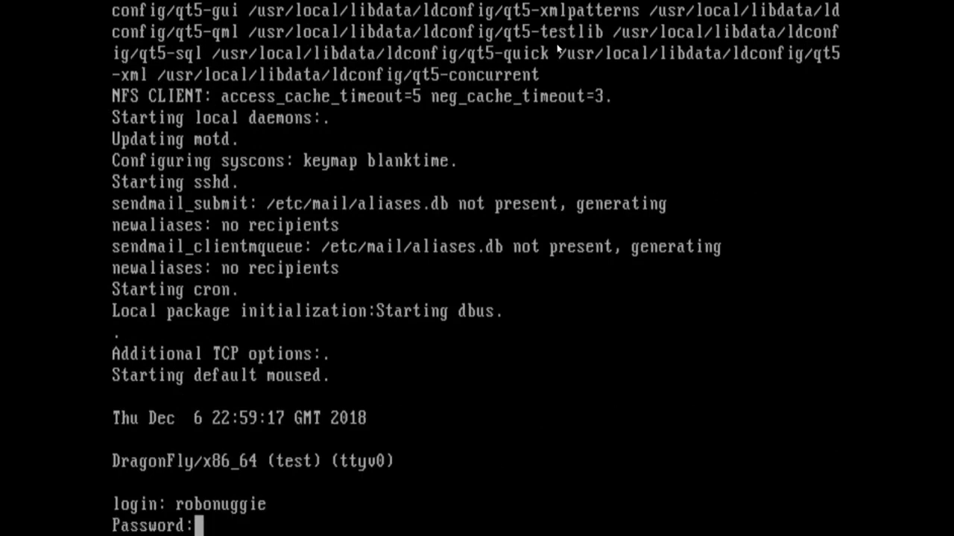
{"action": "key", "text": "Return"}
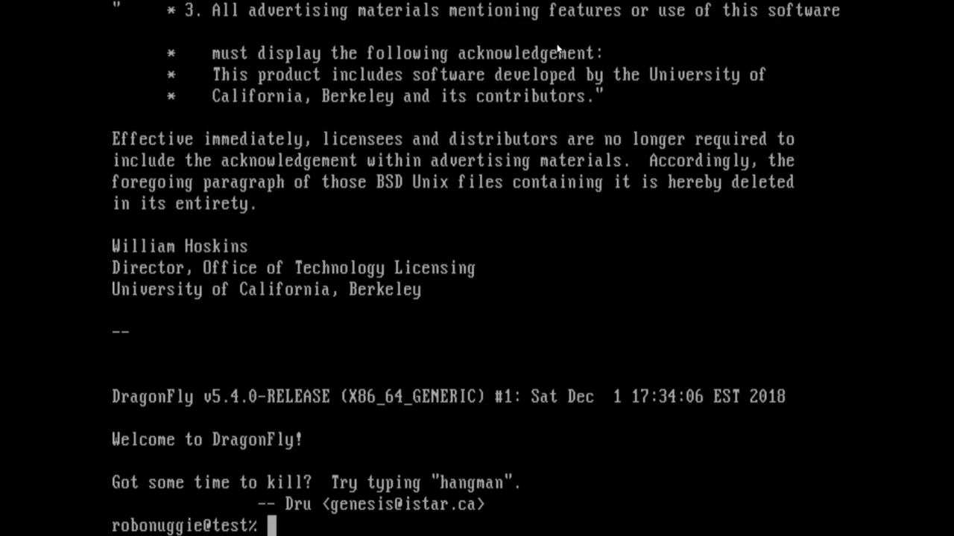
{"action": "type", "text": "neofetch"}
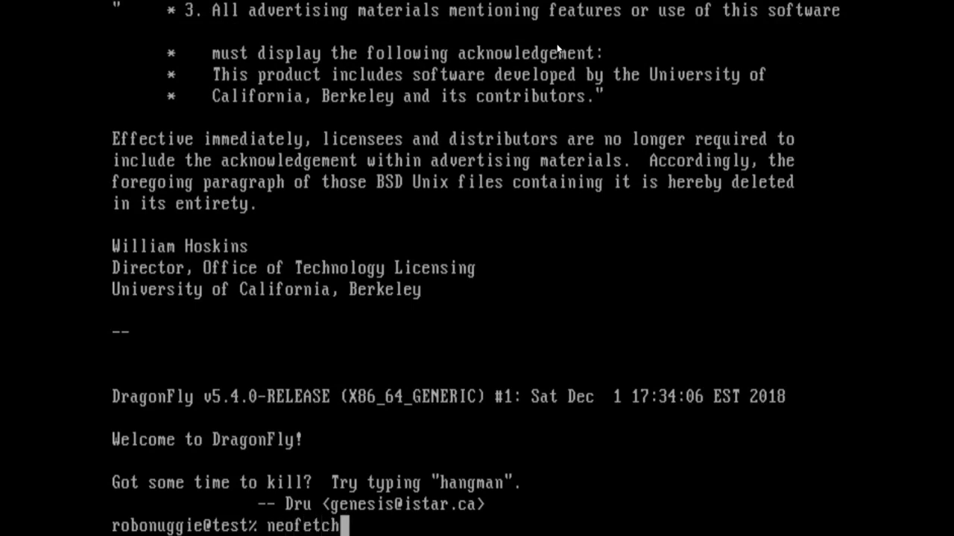
{"action": "key", "text": "Return"}
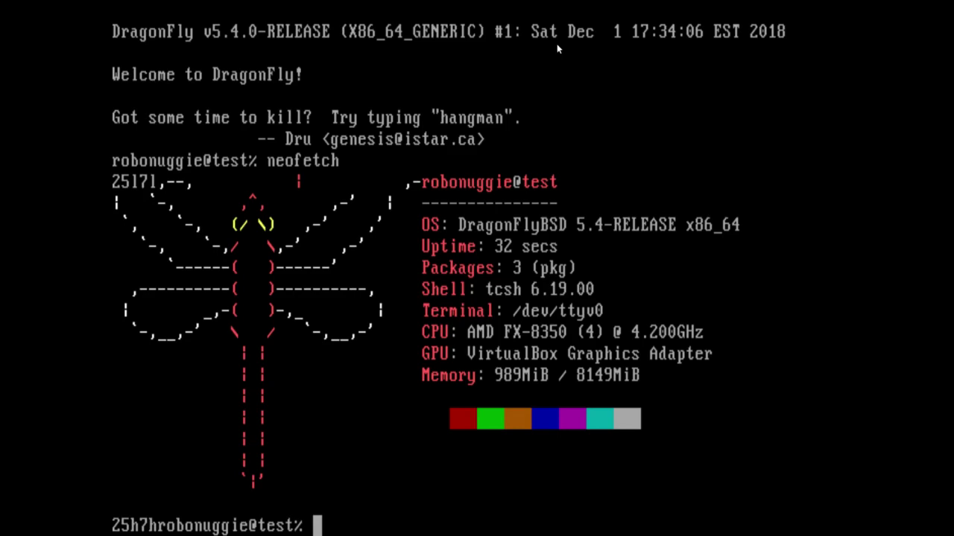
- Run startx to launch the Xfce graphical session
{"action": "type", "text": "startx"}
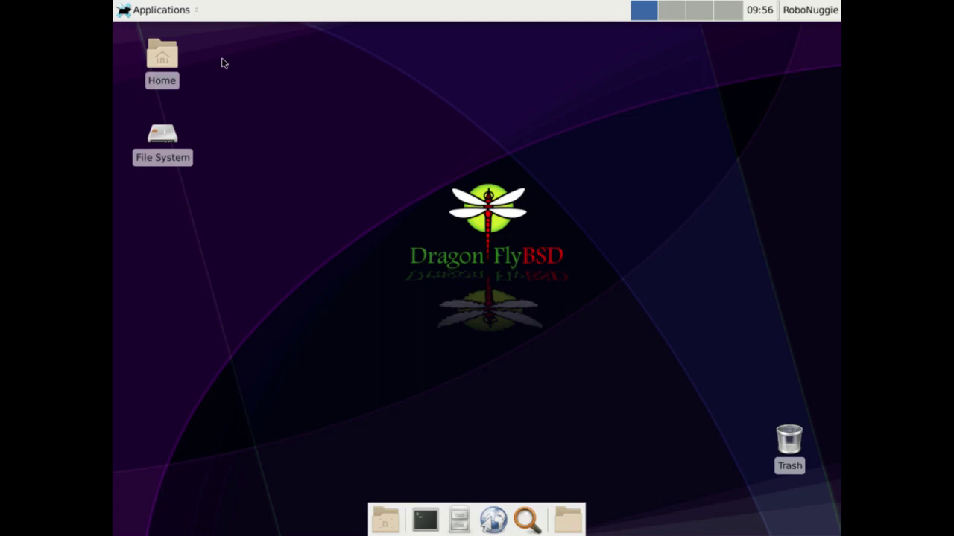
- Browse the Applications menu's Settings, Education, Internet and System categories, reopening the menu at the end
{"action": "left_click", "coordinate": [170, 10]}
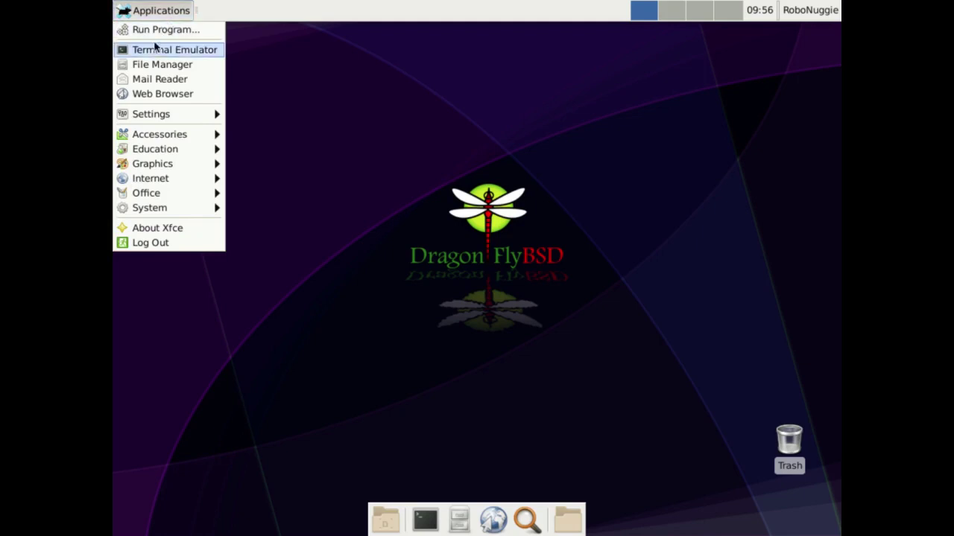
{"action": "left_click", "coordinate": [292, 198]}
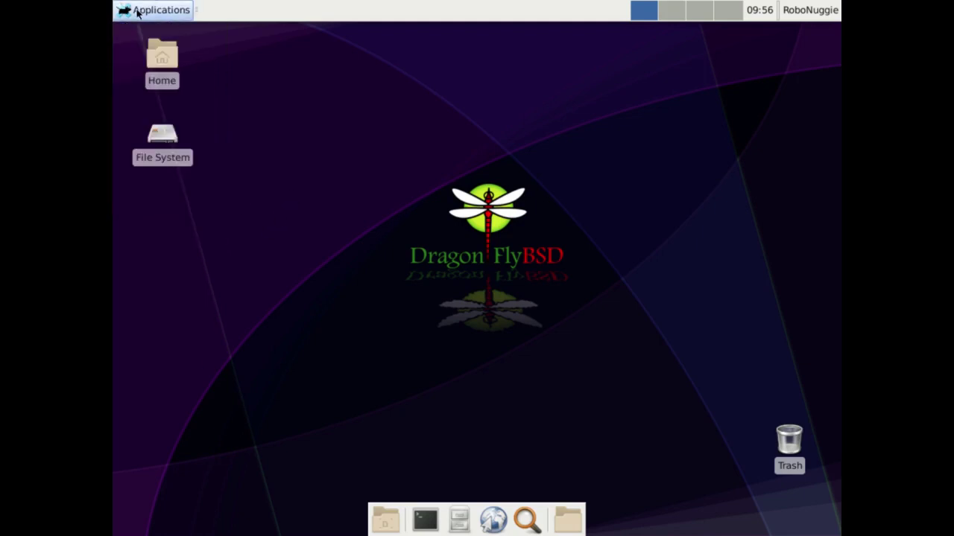
{"action": "left_click", "coordinate": [139, 10]}
{"action": "mouse_move", "coordinate": [161, 214]}
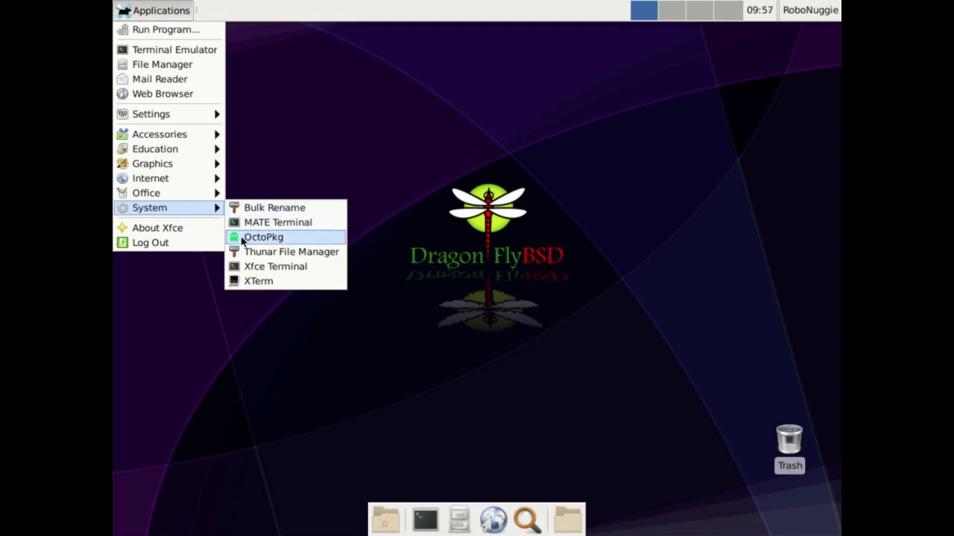
{"action": "left_click", "coordinate": [276, 171]}
{"action": "left_click", "coordinate": [138, 10]}
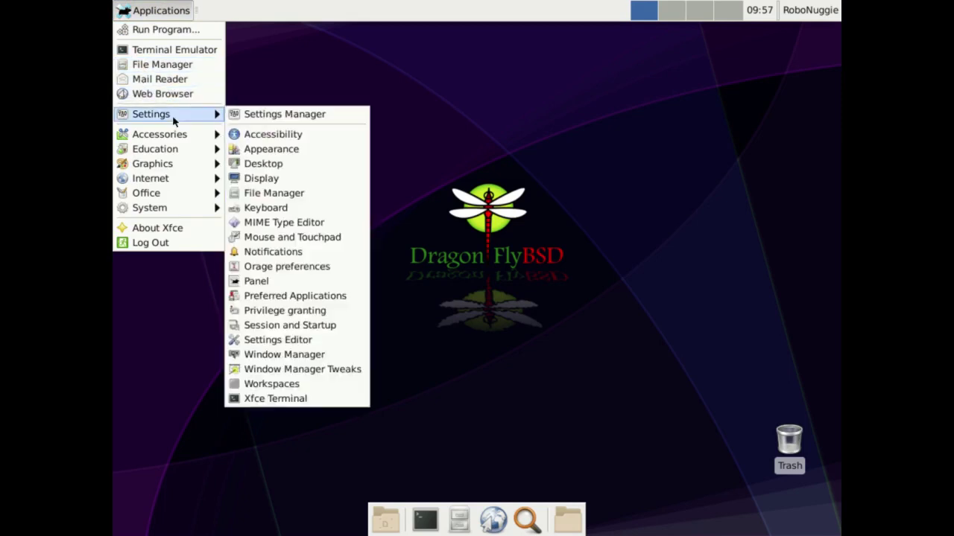
{"action": "mouse_move", "coordinate": [172, 138]}
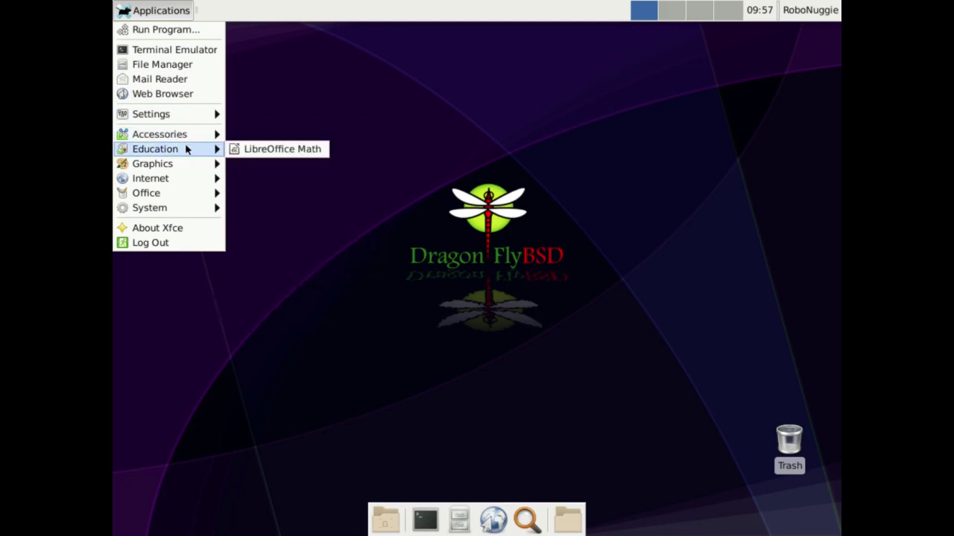
{"action": "mouse_move", "coordinate": [164, 180]}
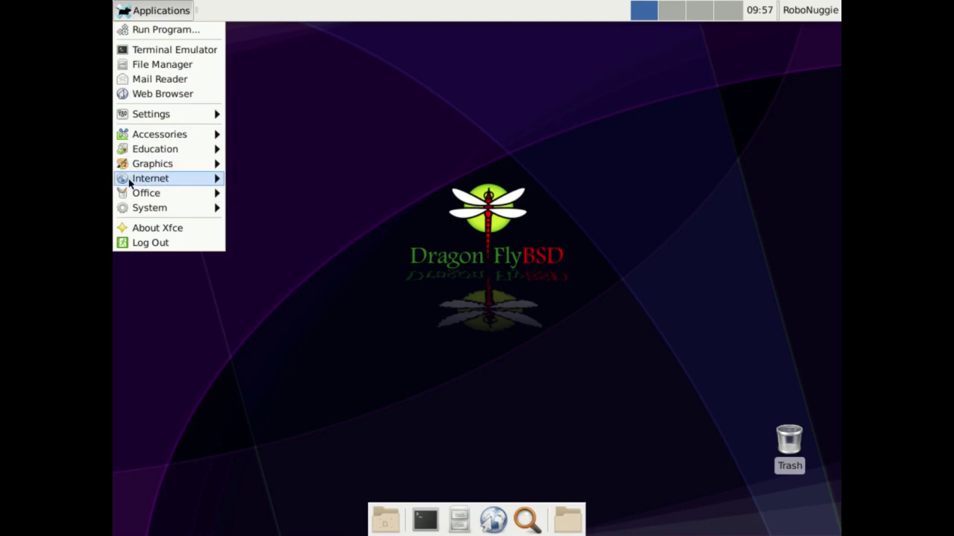
{"action": "mouse_move", "coordinate": [130, 183]}
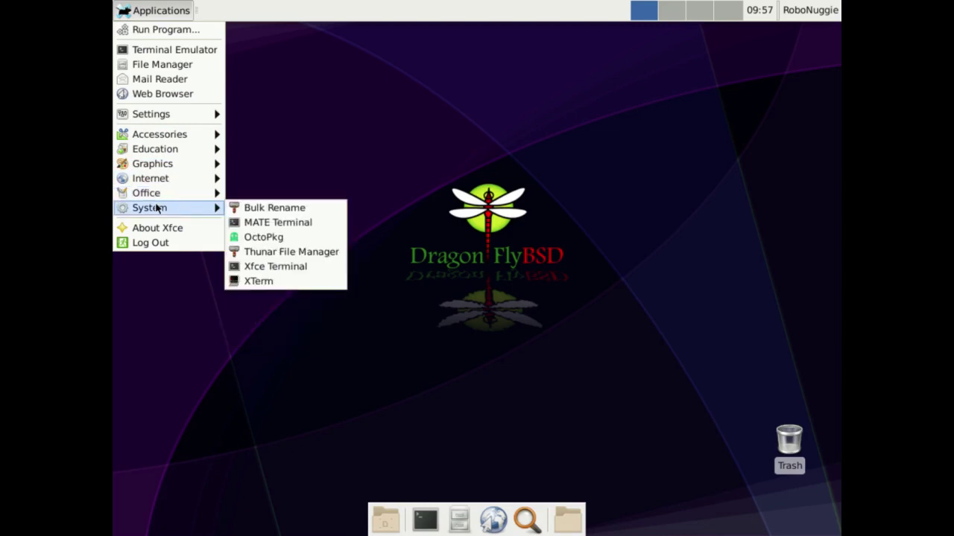
{"action": "left_click", "coordinate": [275, 150]}
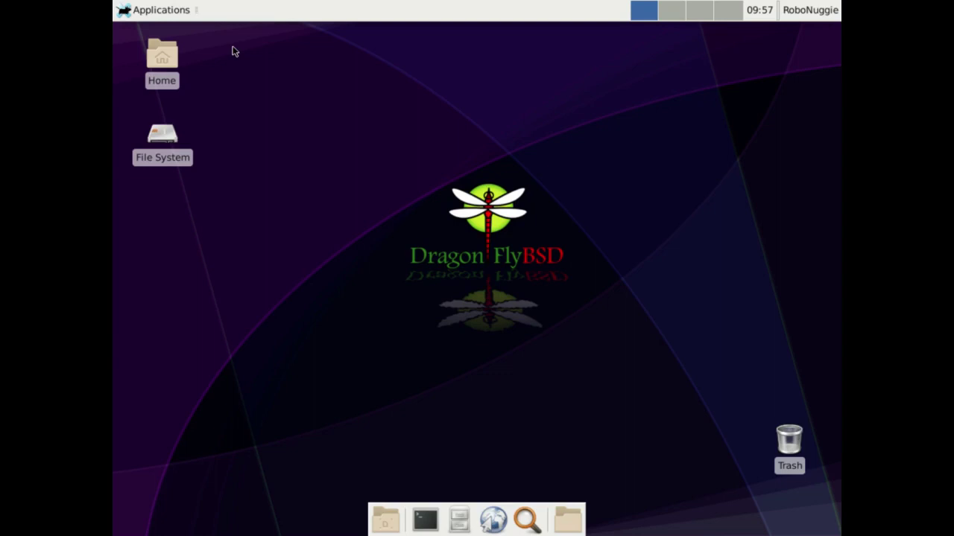
{"action": "left_click", "coordinate": [161, 10]}
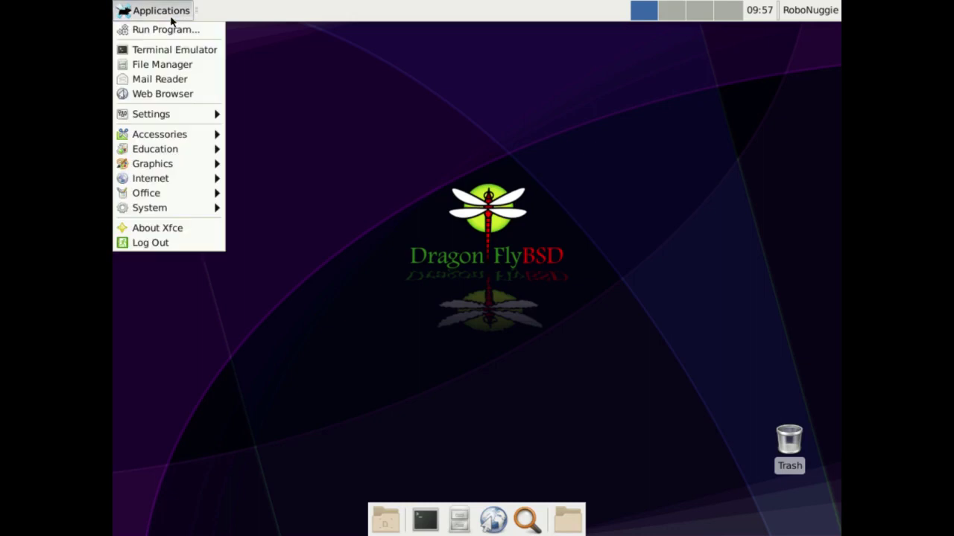
- Launch OctoPkg from System and enter the administrator password to sync the package databases
{"action": "mouse_move", "coordinate": [164, 215]}
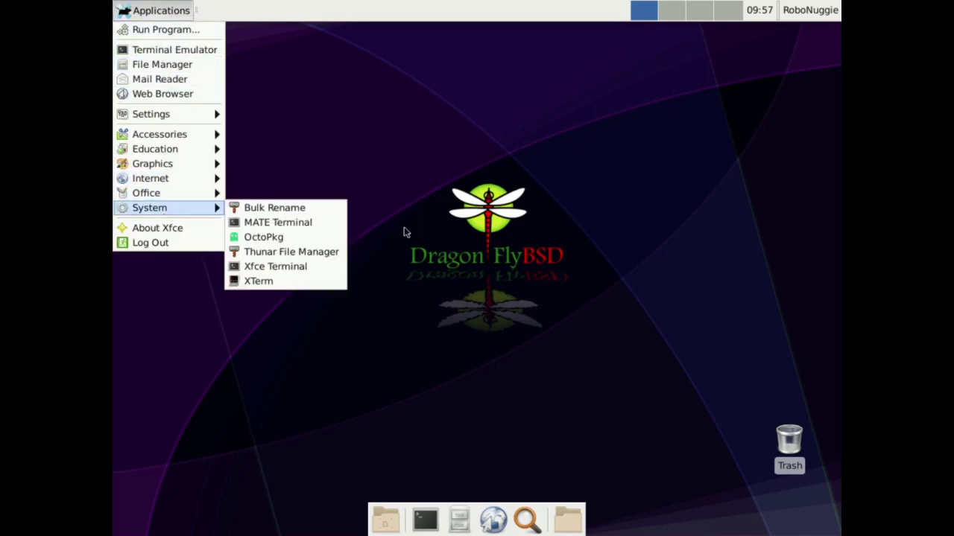
{"action": "left_click", "coordinate": [287, 239]}
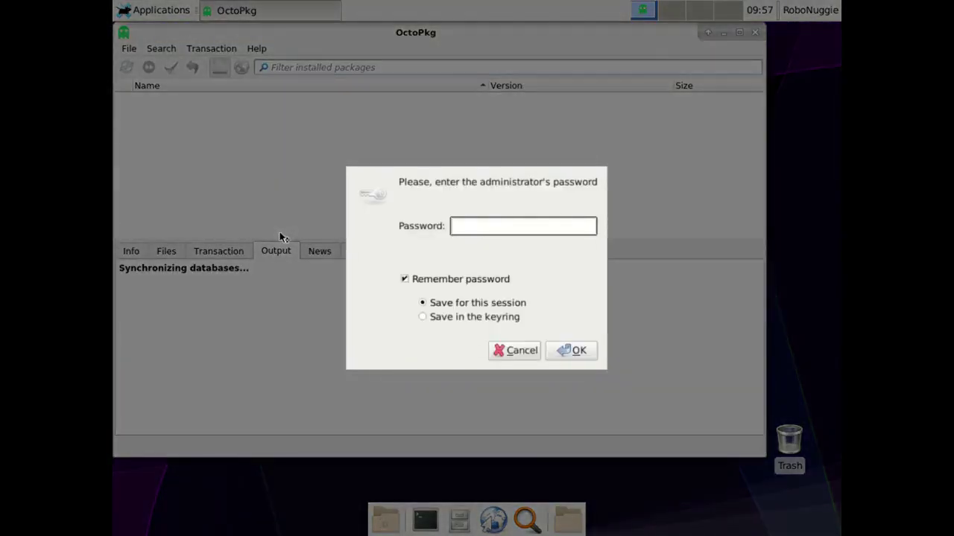
{"action": "type", "text": "******"}
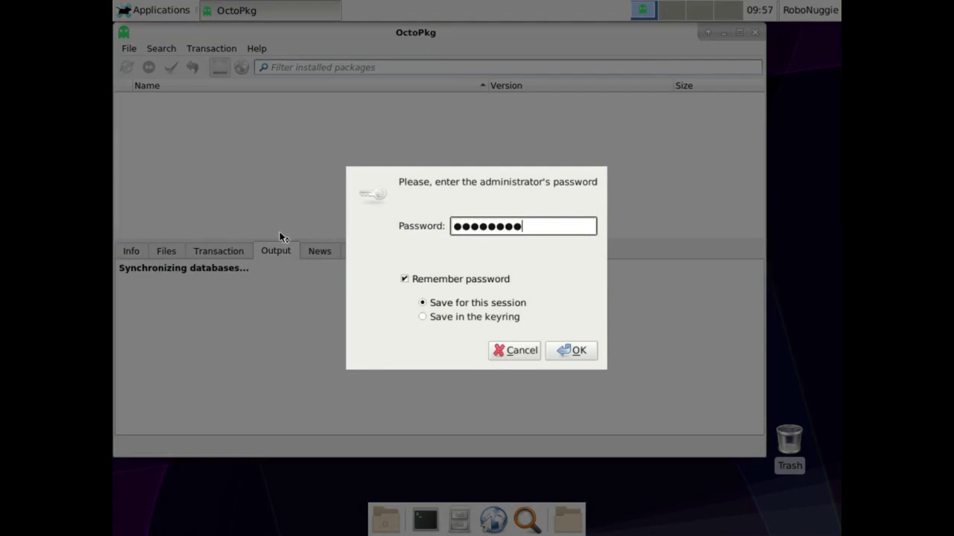
{"action": "key", "text": "Return"}
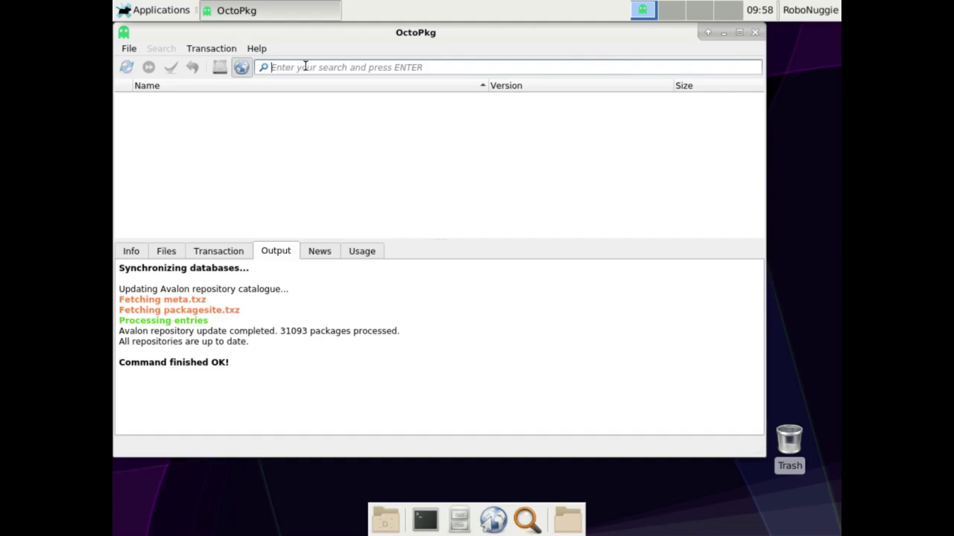
- Search OctoPkg for 'obs', maximize the window, then search for 'simplescreenrecorder'
{"action": "type", "text": "obs"}
{"action": "key", "text": "Return"}
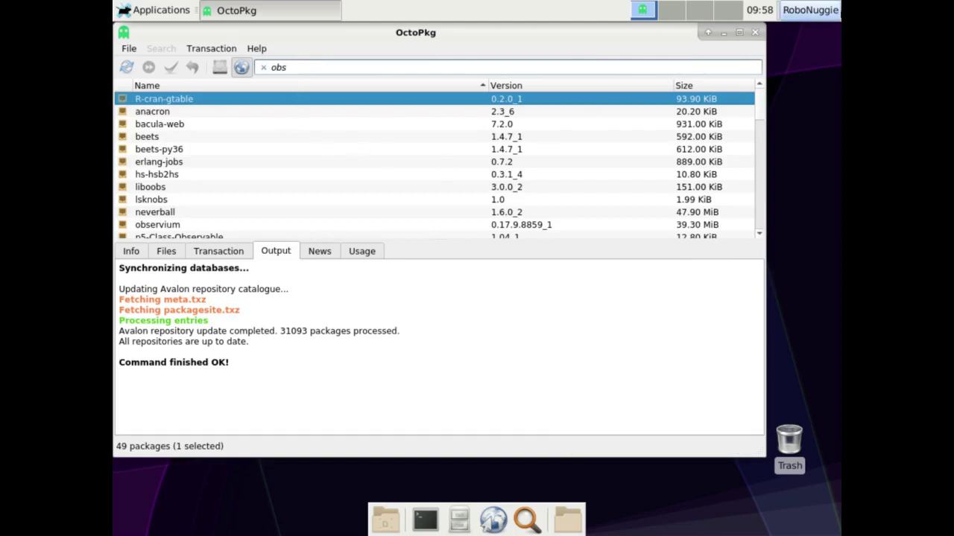
{"action": "left_click", "coordinate": [737, 34]}
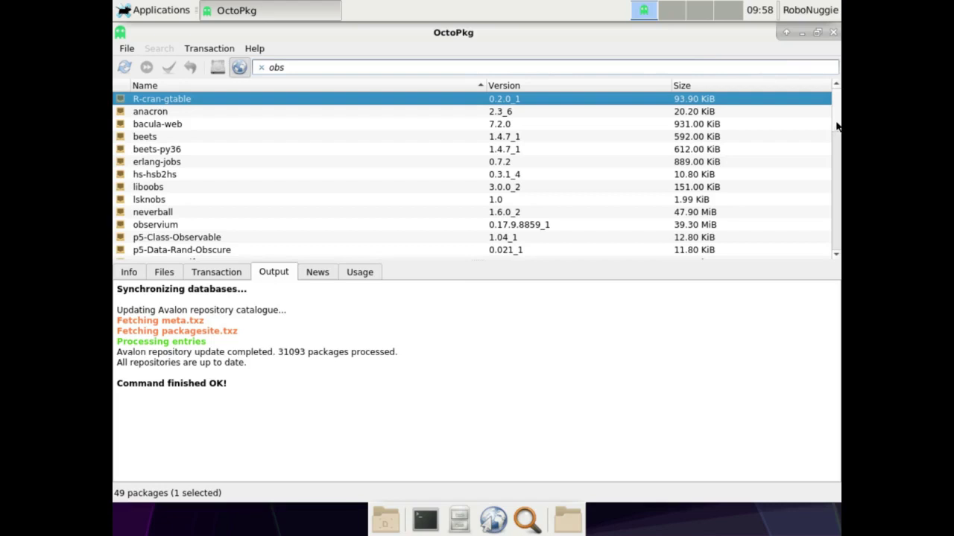
{"action": "left_click_drag", "start_coordinate": [836, 127], "coordinate": [246, 69]}
{"action": "type", "text": "simplescreenrecorder"}
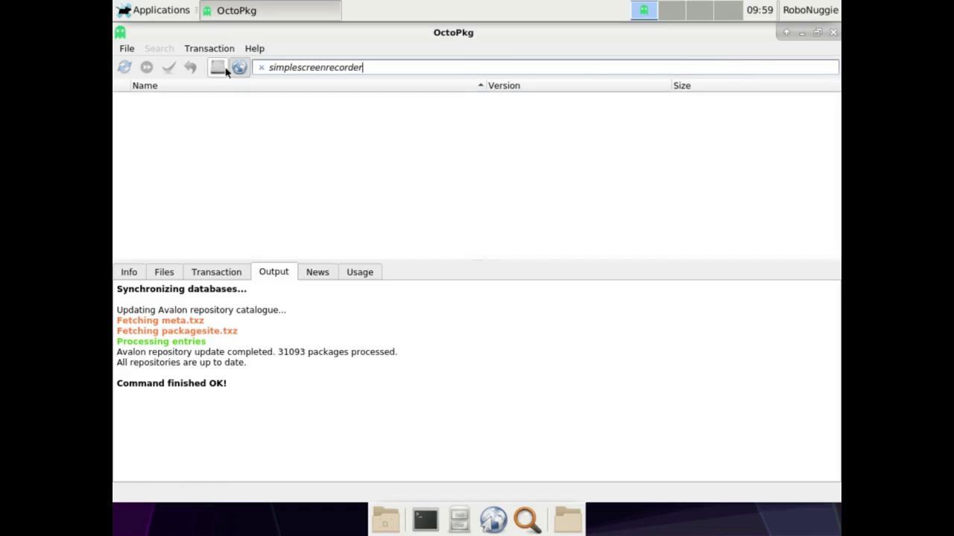
{"action": "key", "text": "Return"}
- Clear the search box and run an empty search, dismissing the 2-character minimum warning
{"action": "left_click_drag", "start_coordinate": [386, 66], "coordinate": [157, 67]}
{"action": "key", "text": "BackSpace"}
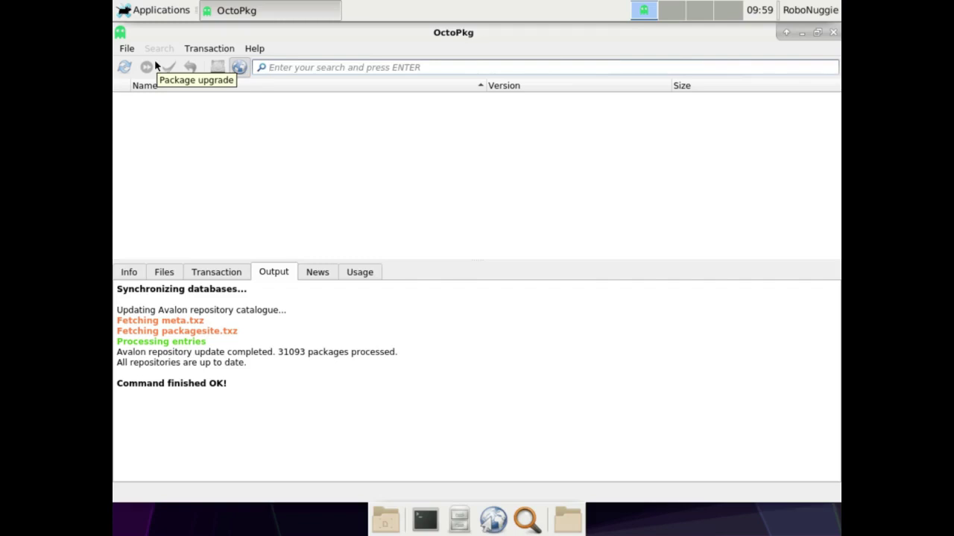
{"action": "key", "text": "Return"}
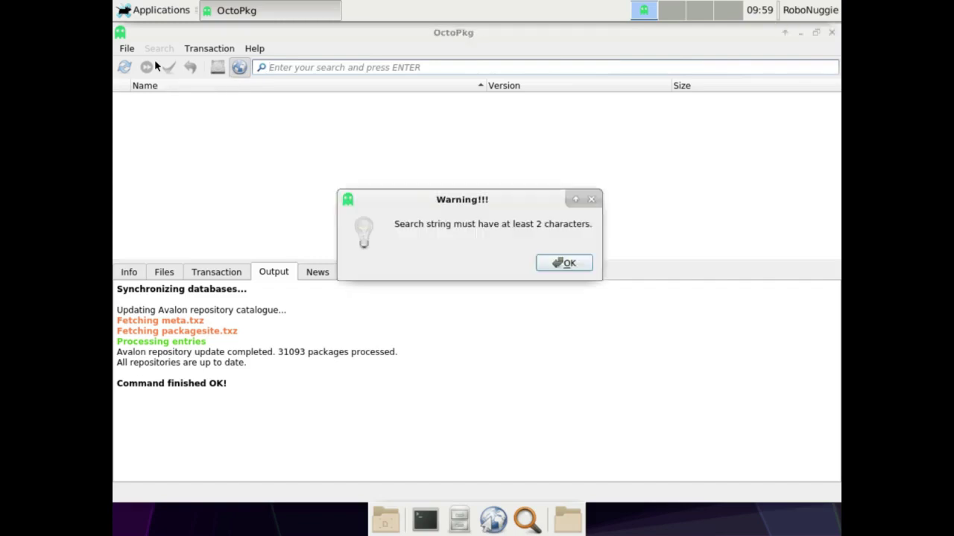
{"action": "left_click", "coordinate": [564, 263]}
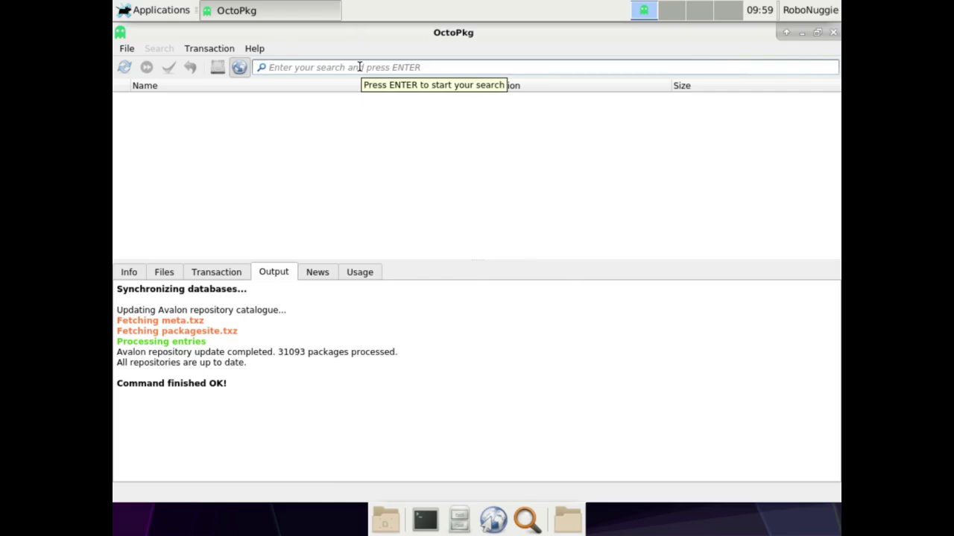
- Open the Applications menu and close it again without choosing anything
{"action": "left_click", "coordinate": [125, 7]}
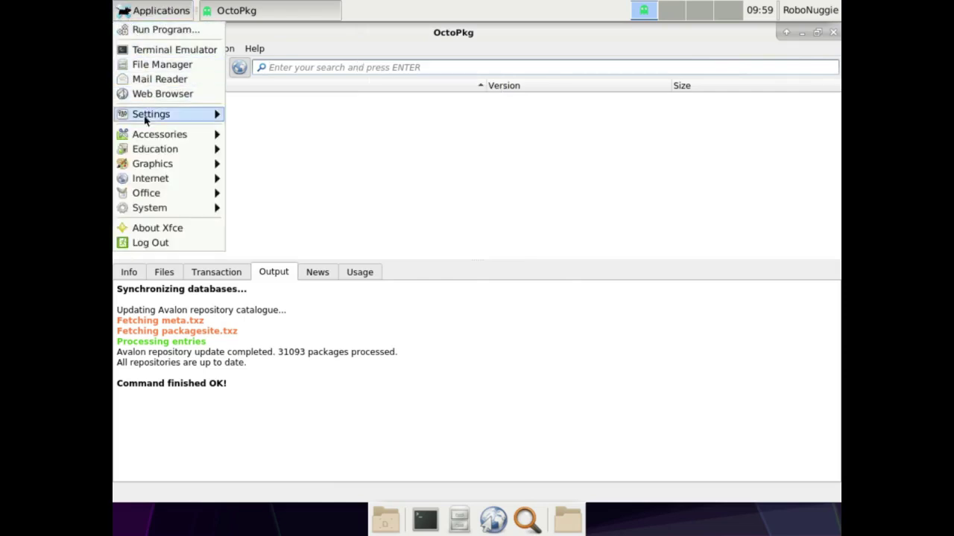
{"action": "mouse_move", "coordinate": [152, 169]}
{"action": "left_click", "coordinate": [607, 185]}
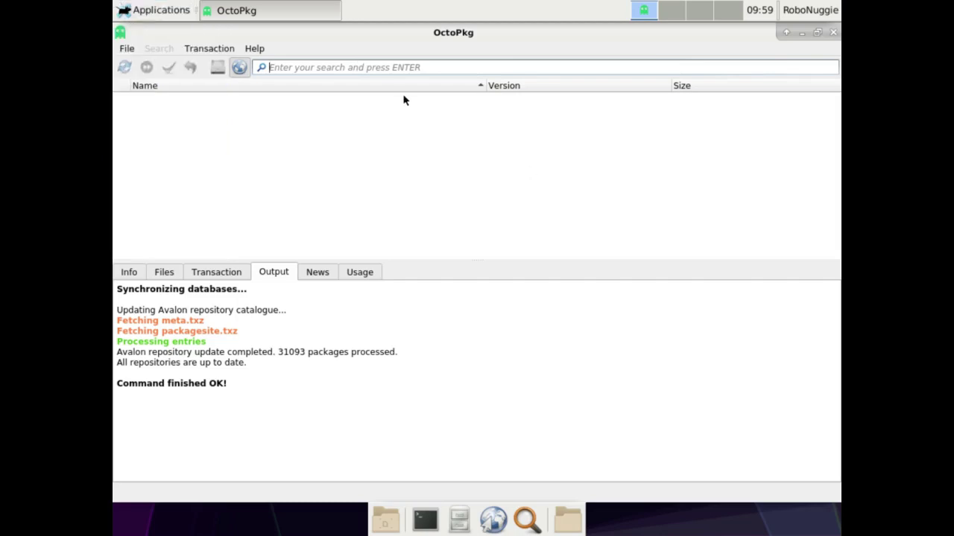
- Search for 'gimp' and select the gimp package among the 41 results
{"action": "left_click", "coordinate": [406, 61]}
{"action": "type", "text": "gimp"}
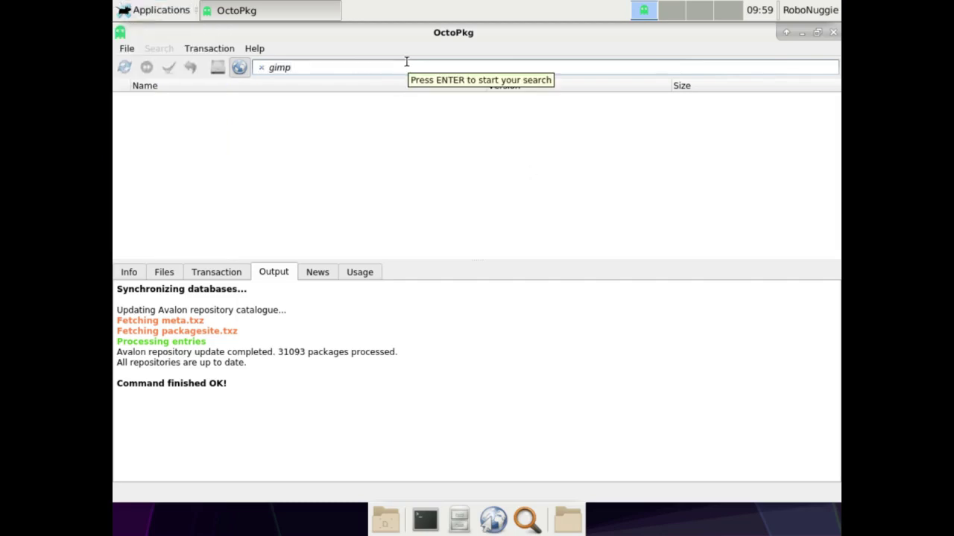
{"action": "key", "text": "Return"}
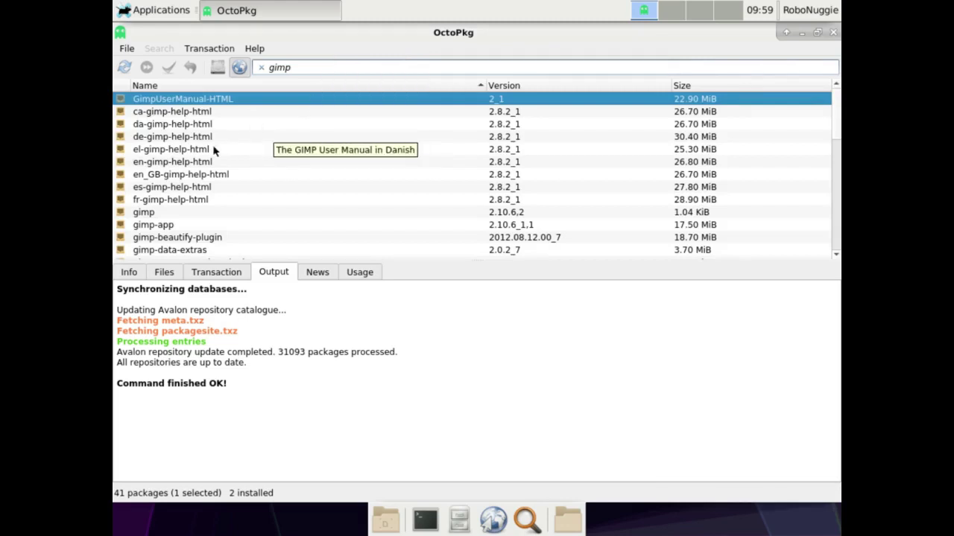
{"action": "scroll", "coordinate": [194, 223], "scroll_direction": "down", "scroll_amount": 2}
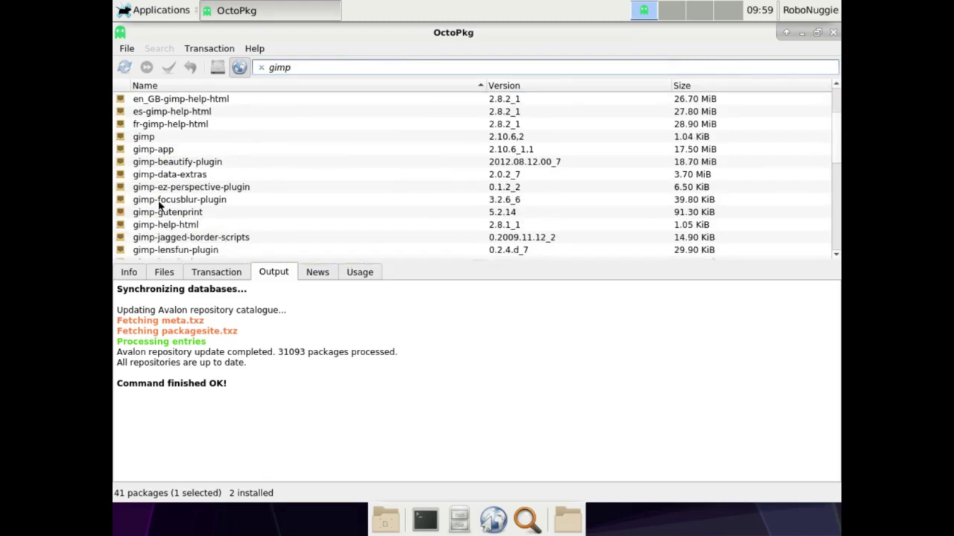
{"action": "left_click", "coordinate": [146, 141]}
- Mark gimp for installation and commit it, confirming the 27 required packages
{"action": "right_click", "coordinate": [147, 141]}
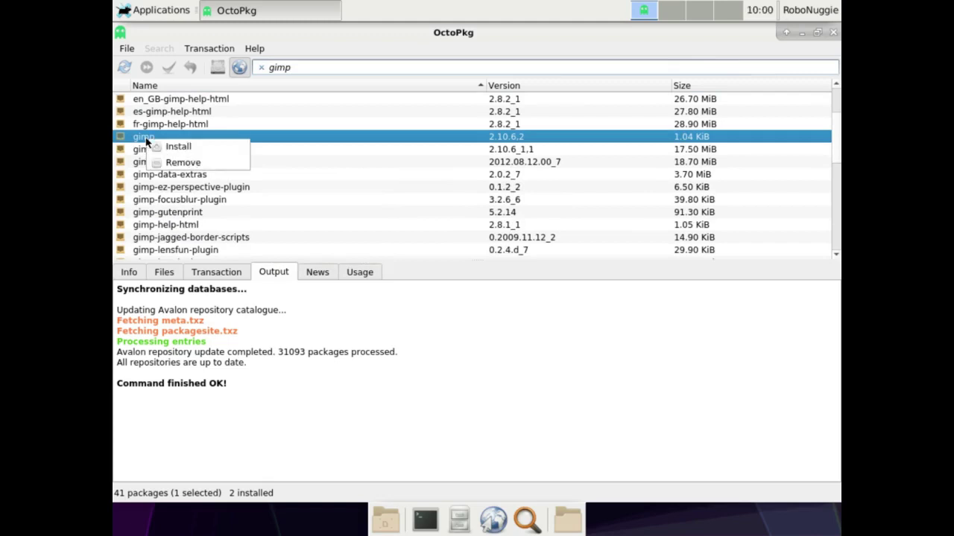
{"action": "left_click", "coordinate": [178, 147]}
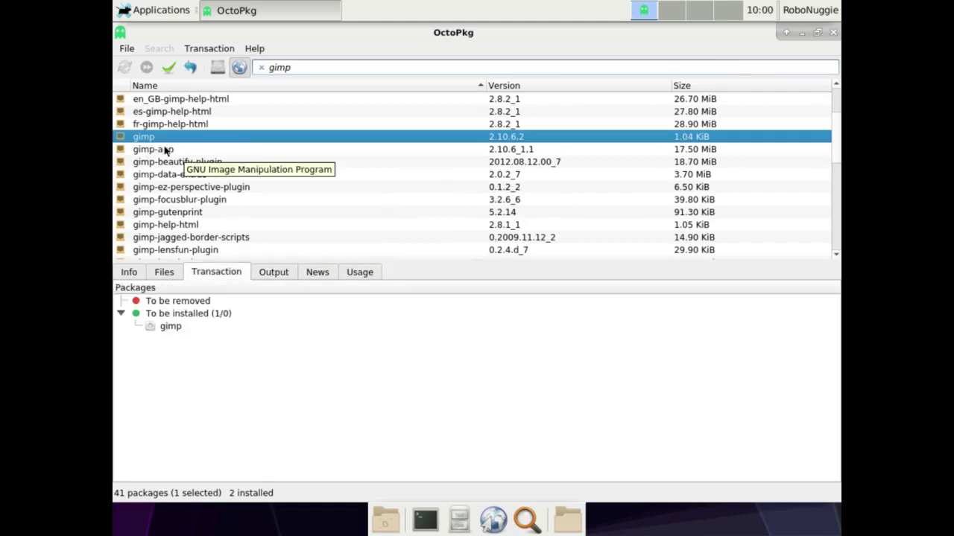
{"action": "left_click", "coordinate": [170, 68]}
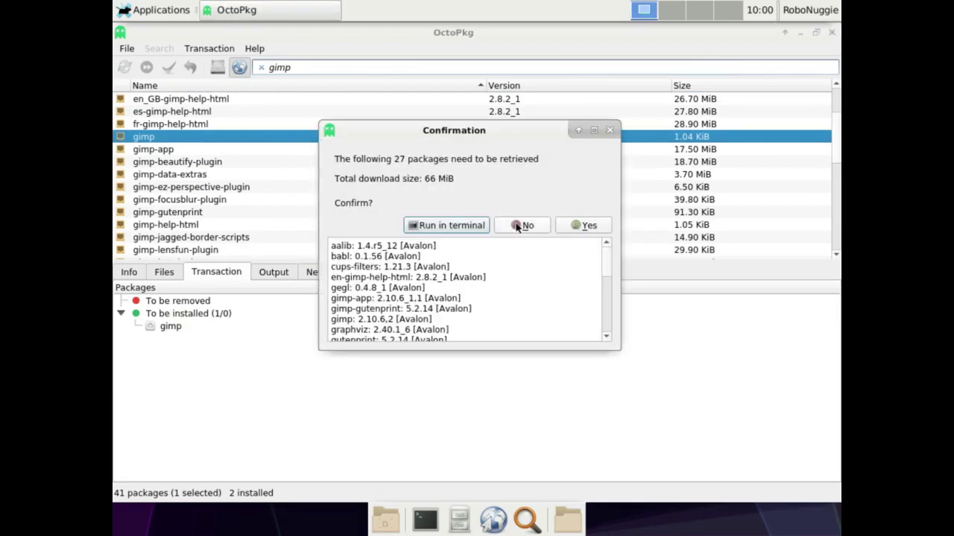
{"action": "left_click", "coordinate": [598, 226]}
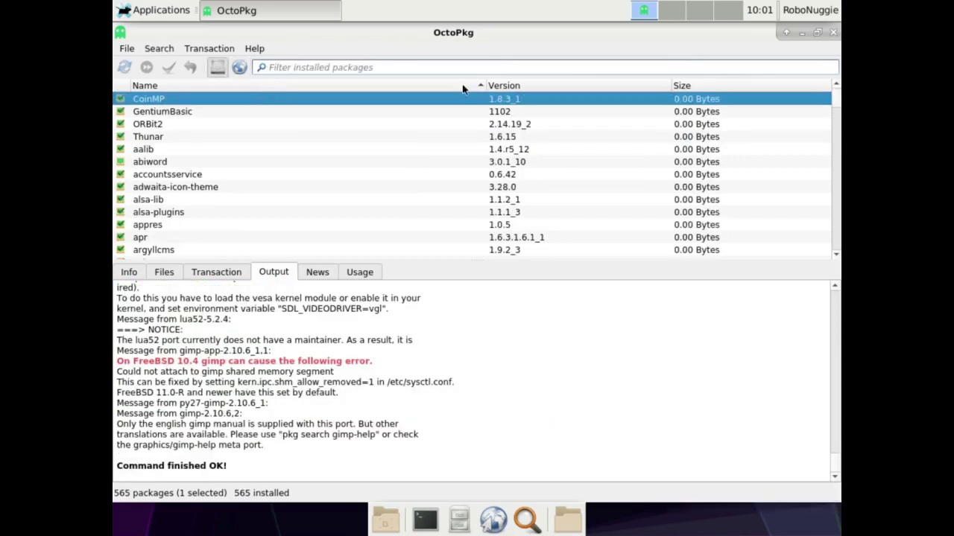
{"action": "left_click", "coordinate": [129, 13]}
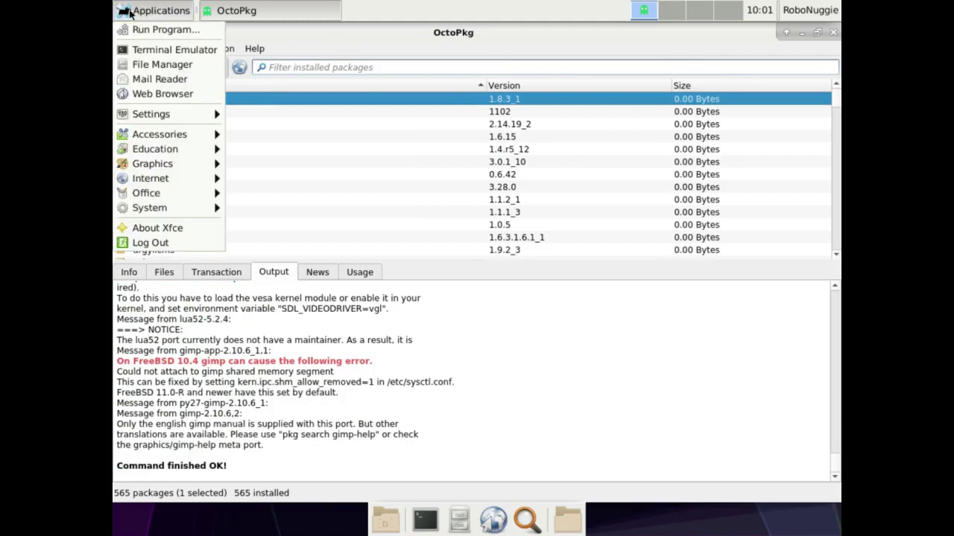
- Launch GNU Image Manipulation Program from Applications > Graphics and bring its window to the front
{"action": "mouse_move", "coordinate": [145, 163]}
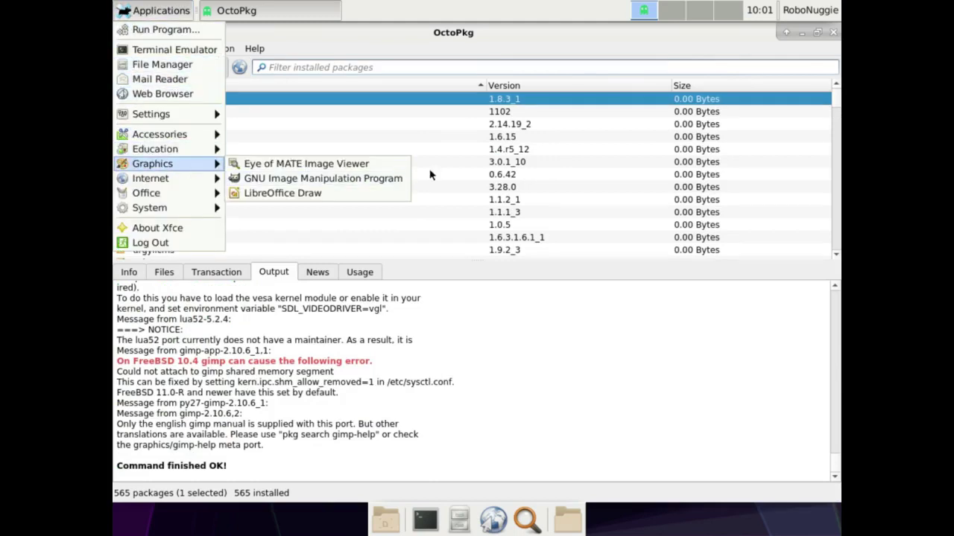
{"action": "left_click", "coordinate": [390, 179]}
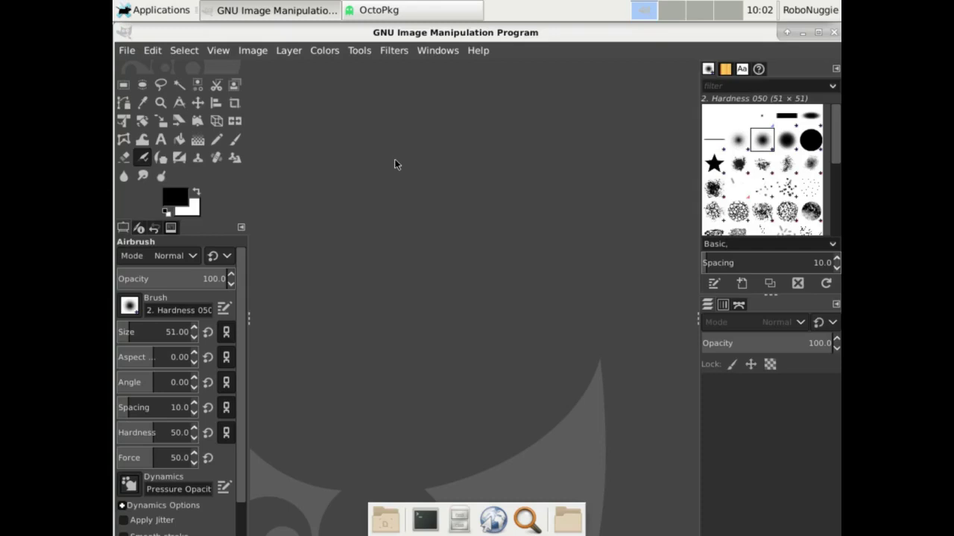
{"action": "left_click", "coordinate": [227, 10]}
- Close GIMP, scroll through OctoPkg's installed packages, then close OctoPkg
{"action": "left_click", "coordinate": [834, 32]}
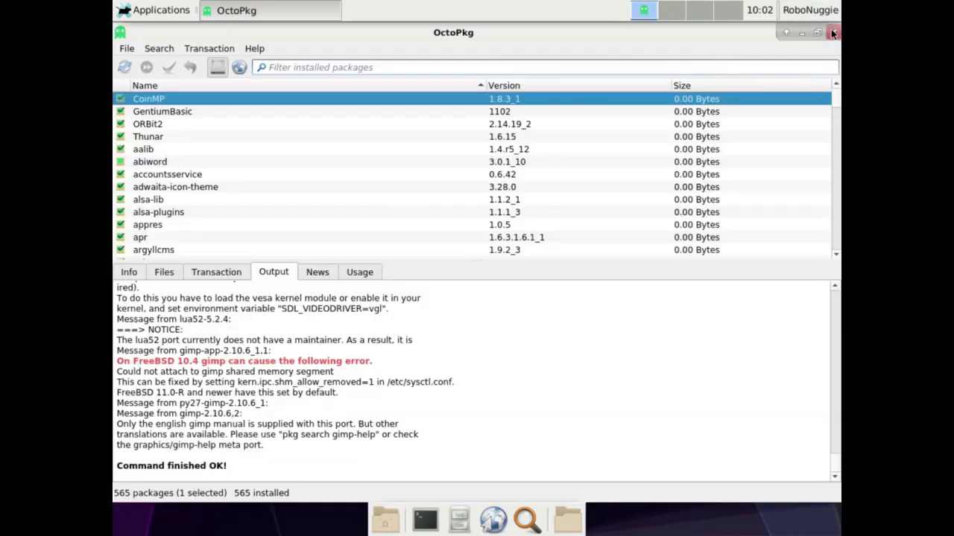
{"action": "scroll", "coordinate": [206, 158], "scroll_direction": "down", "scroll_amount": 20}
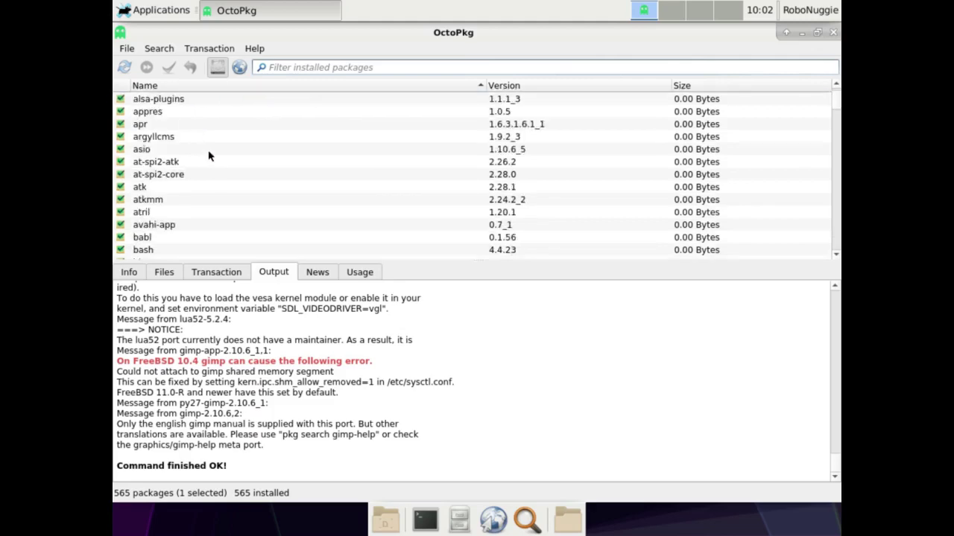
{"action": "scroll", "coordinate": [206, 158], "scroll_direction": "down", "scroll_amount": 11}
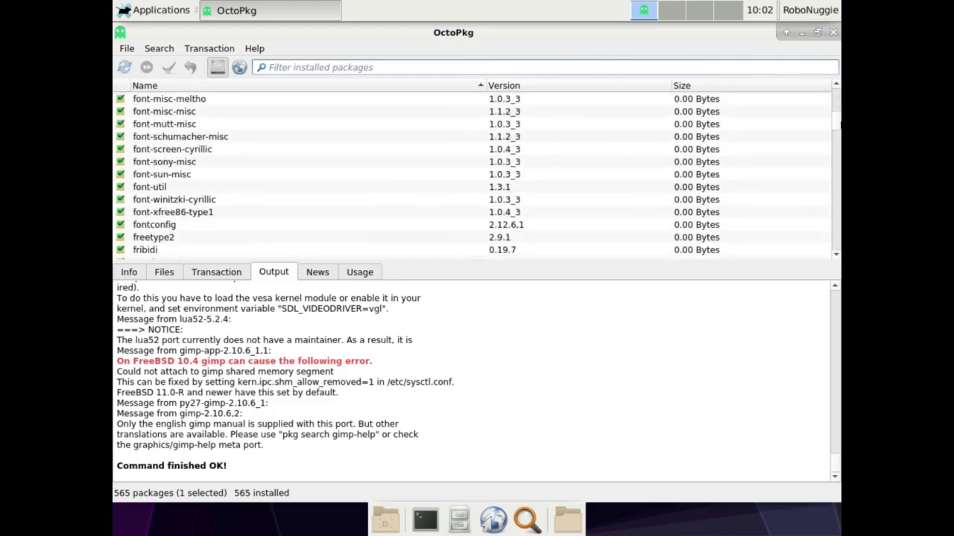
{"action": "left_click_drag", "start_coordinate": [834, 125], "coordinate": [831, 104]}
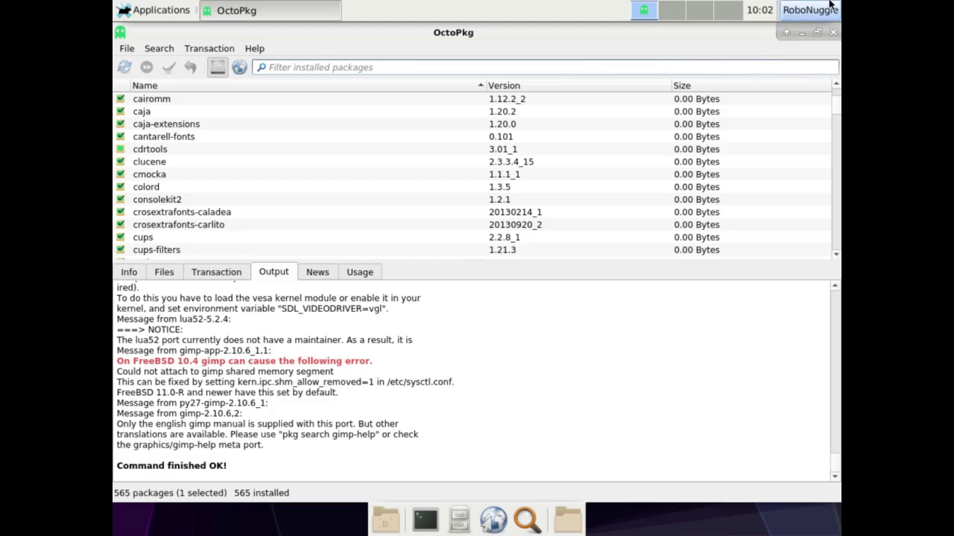
{"action": "left_click", "coordinate": [833, 32]}
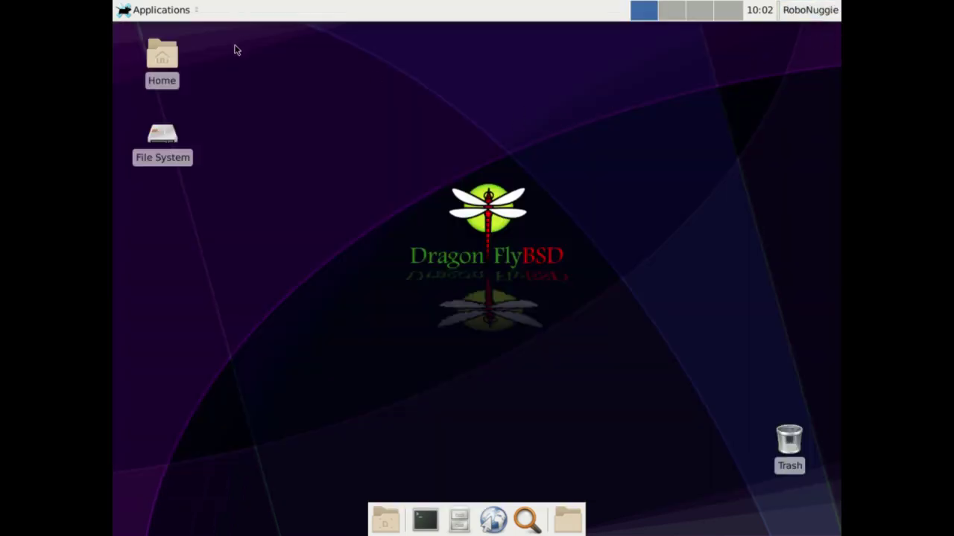
- Open the Desktop Settings from the desktop context menu twice, closing them each time
{"action": "right_click", "coordinate": [278, 73]}
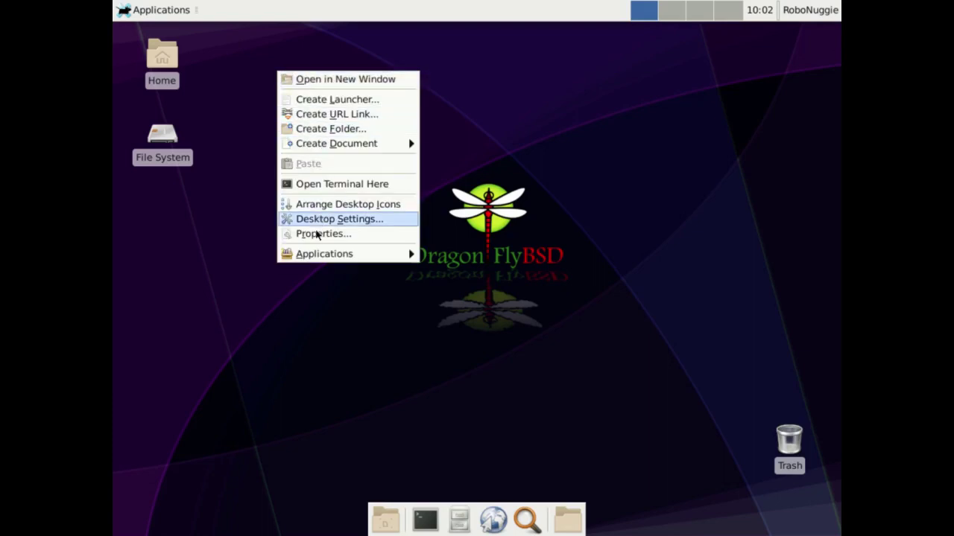
{"action": "left_click", "coordinate": [240, 132]}
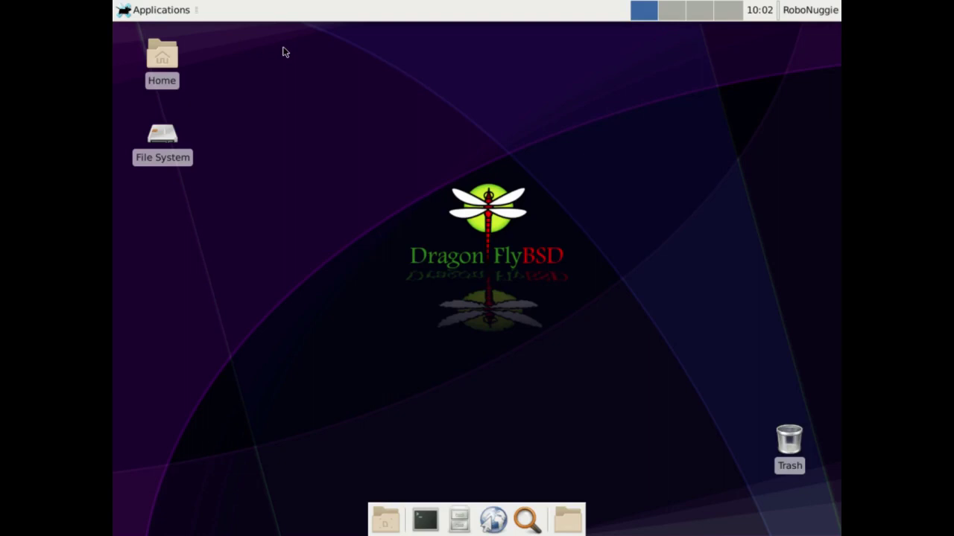
{"action": "right_click", "coordinate": [334, 53]}
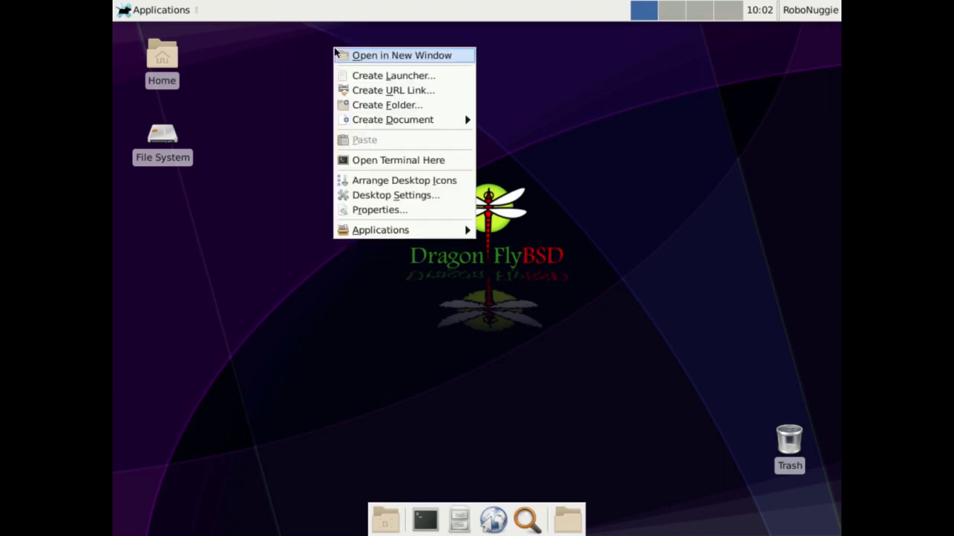
{"action": "left_click", "coordinate": [391, 196]}
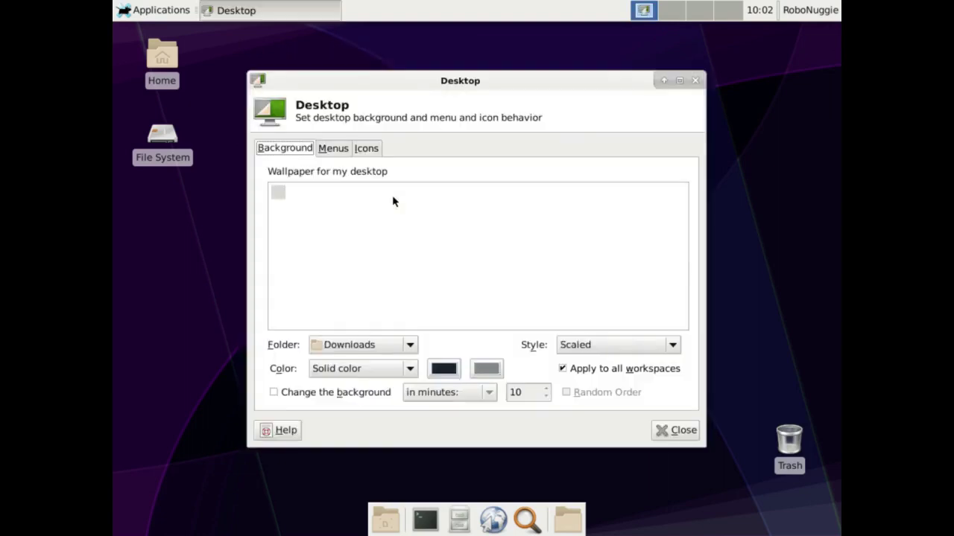
{"action": "left_click", "coordinate": [695, 80]}
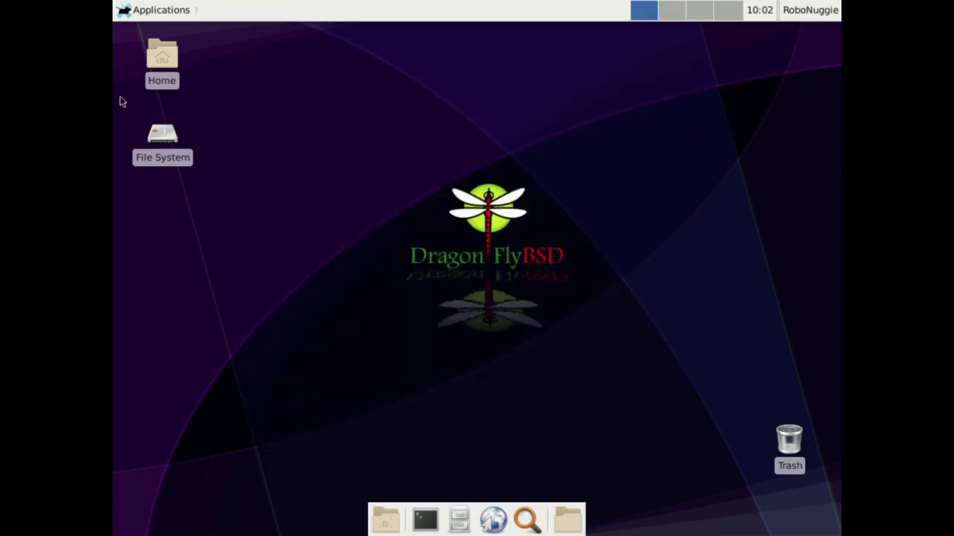
{"action": "right_click", "coordinate": [347, 98]}
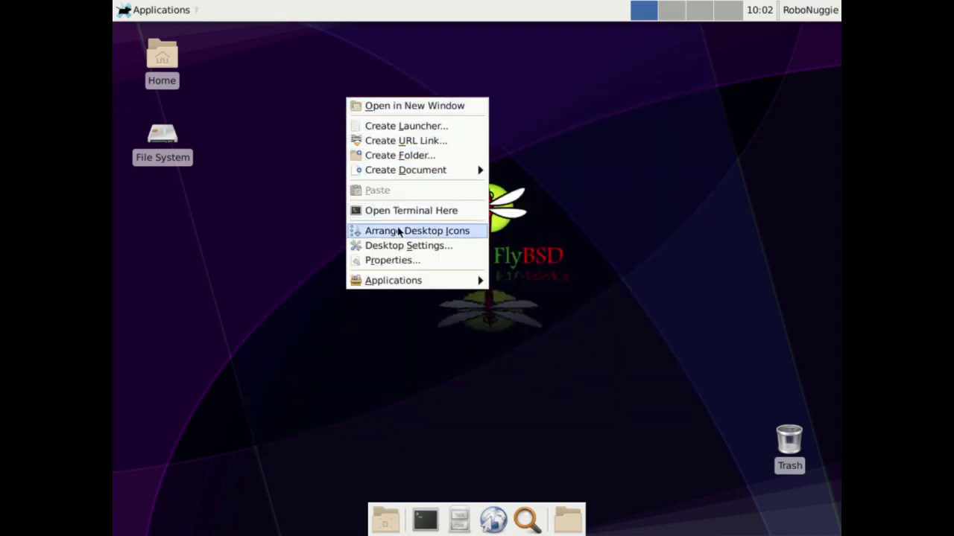
{"action": "left_click", "coordinate": [400, 243]}
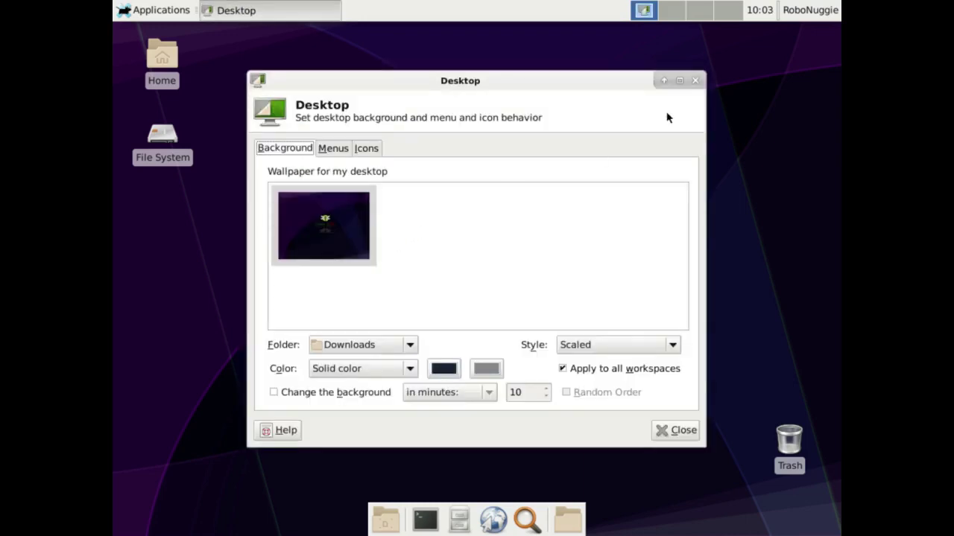
{"action": "left_click", "coordinate": [695, 81]}
- View the Settings Manager entry's launcher properties via Applications > Settings, then cancel unchanged
{"action": "right_click", "coordinate": [343, 137]}
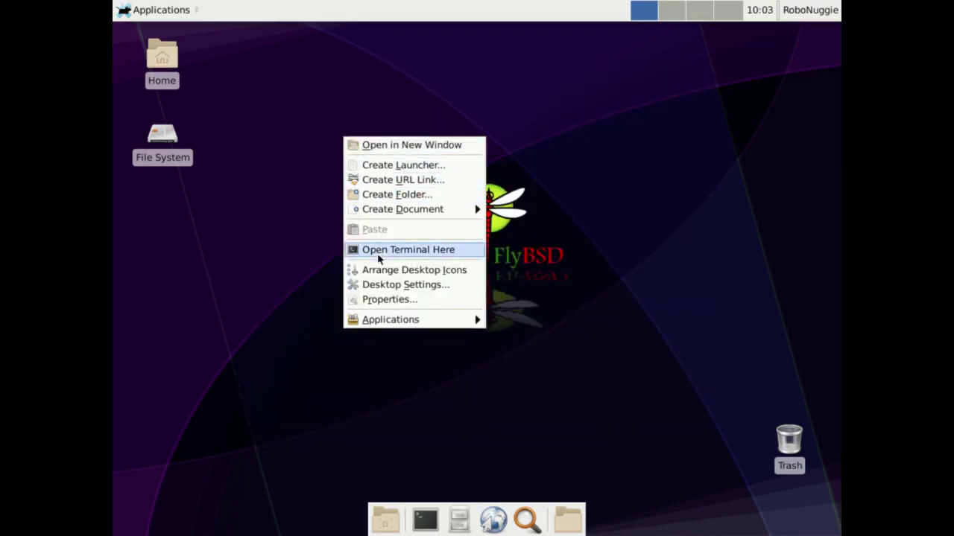
{"action": "mouse_move", "coordinate": [379, 321]}
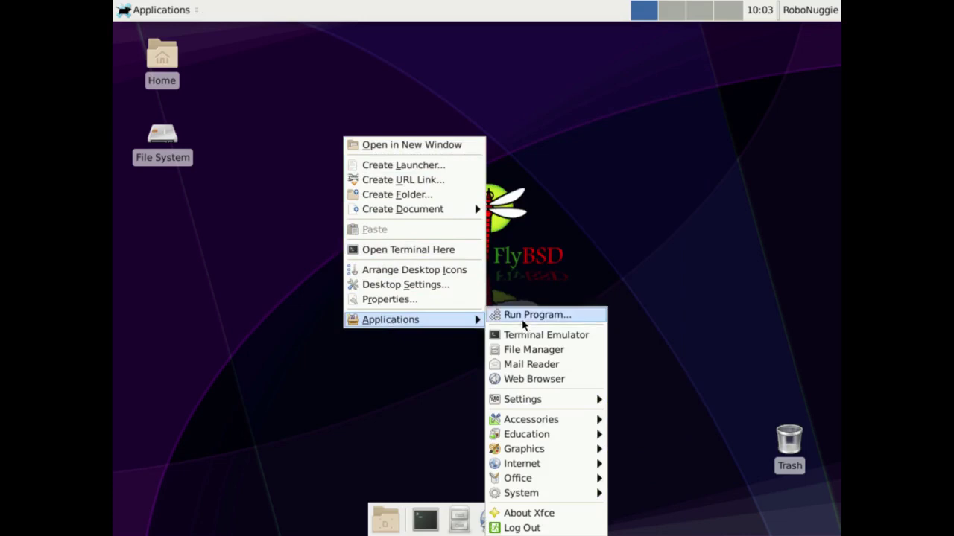
{"action": "mouse_move", "coordinate": [581, 402]}
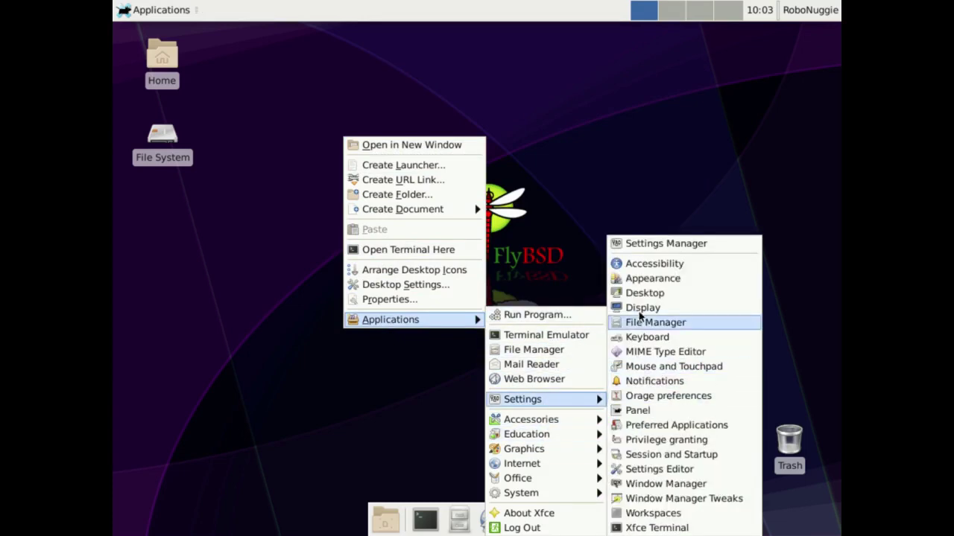
{"action": "left_click", "coordinate": [646, 246]}
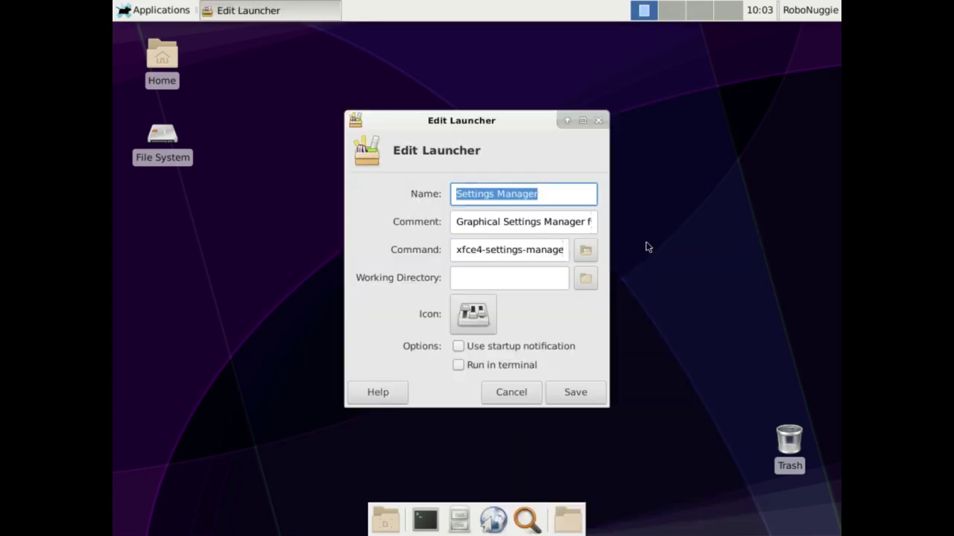
{"action": "left_click", "coordinate": [522, 392]}
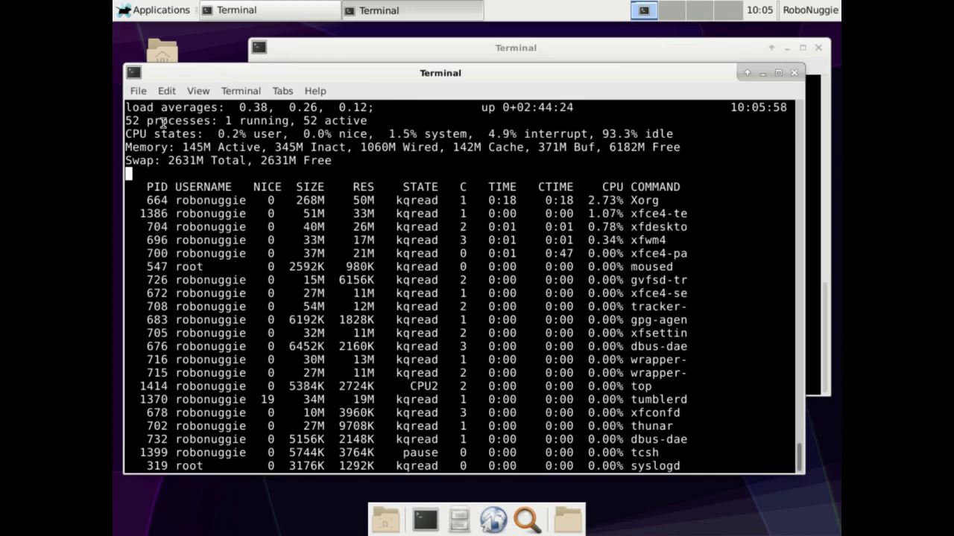
- Bring the top terminal back to the front and highlight its 147M active memory figure
{"action": "left_click", "coordinate": [328, 51]}
{"action": "left_click", "coordinate": [169, 75]}
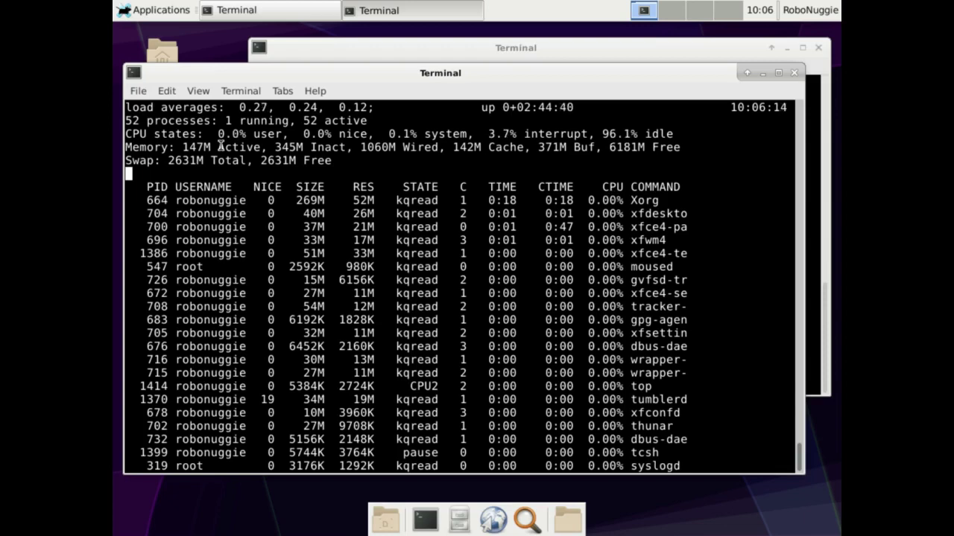
{"action": "double_click", "coordinate": [183, 147]}
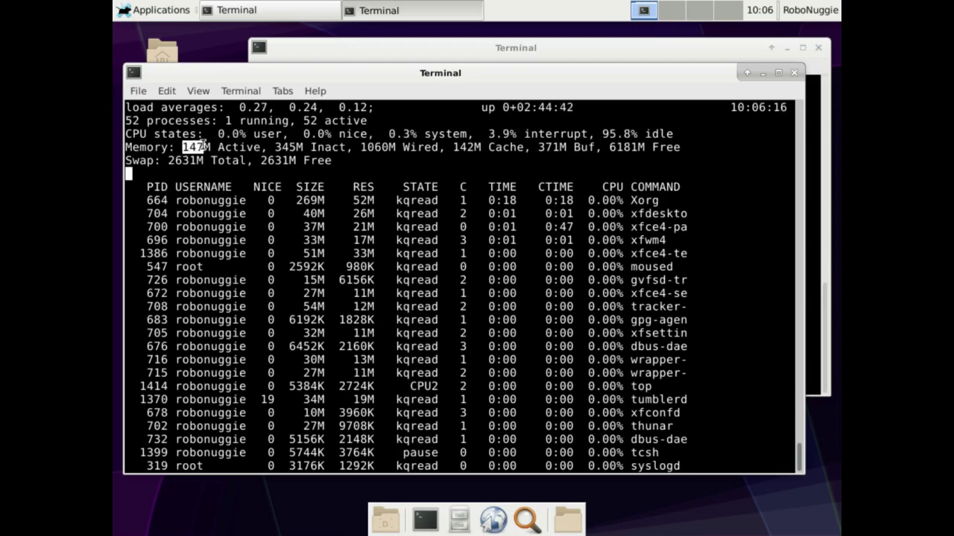
{"action": "left_click", "coordinate": [214, 142]}
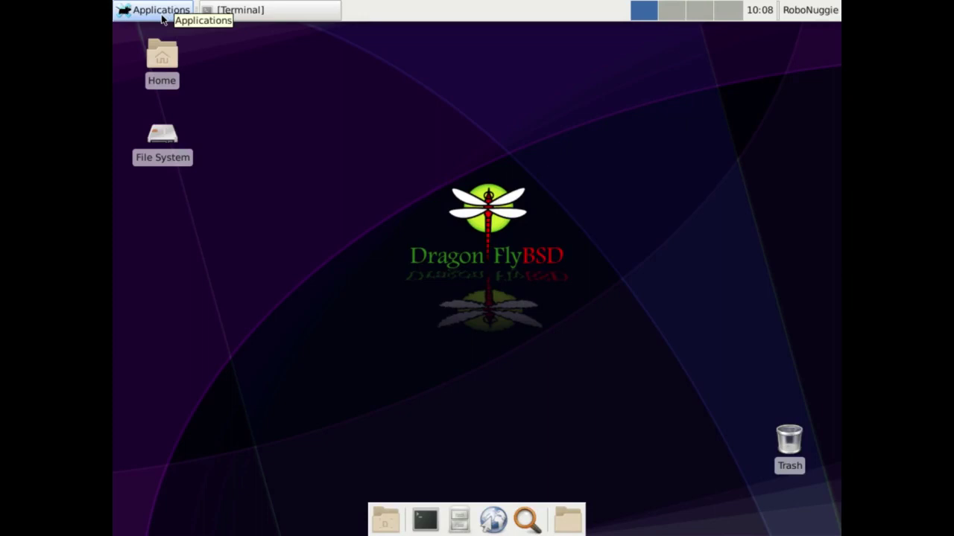
{"action": "left_click", "coordinate": [169, 11]}
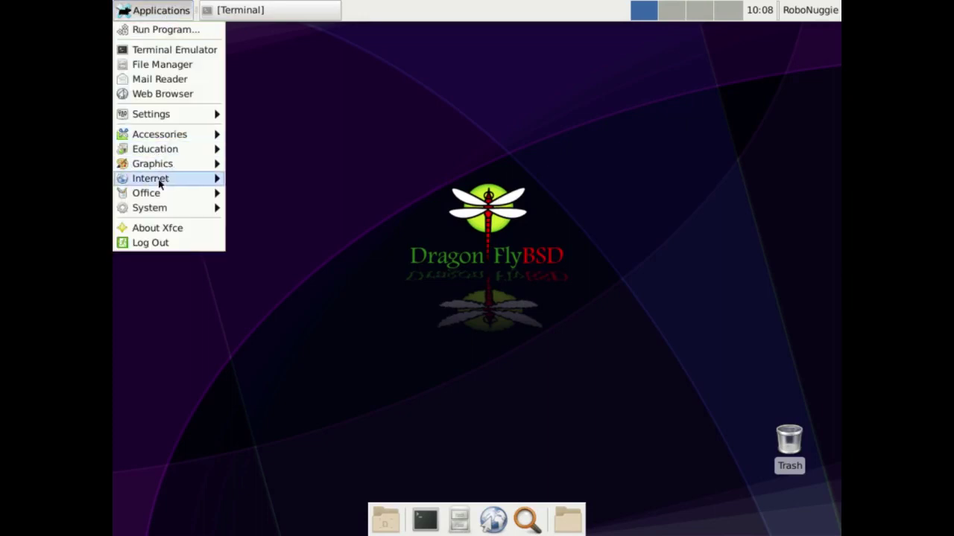
{"action": "left_click", "coordinate": [264, 129]}
{"action": "left_click", "coordinate": [164, 9]}
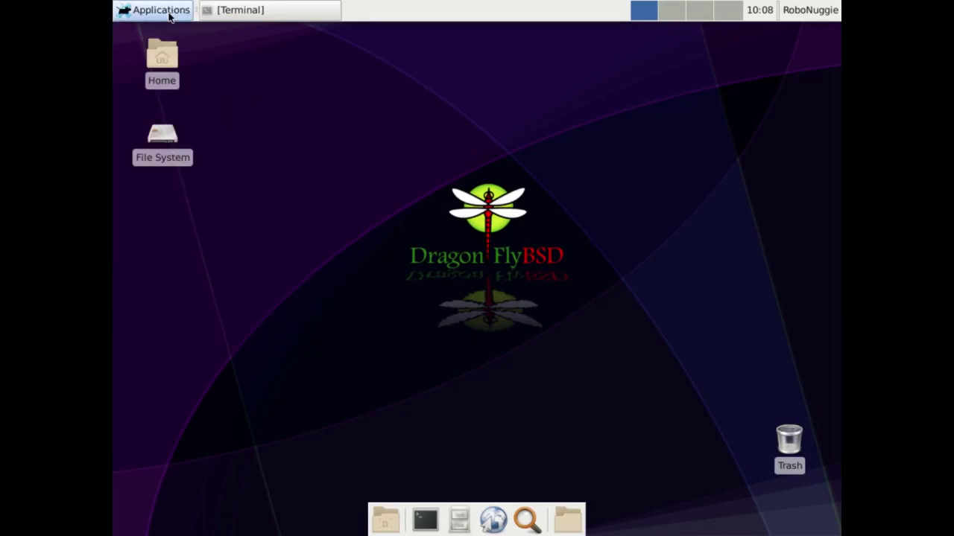
{"action": "left_click", "coordinate": [482, 85]}
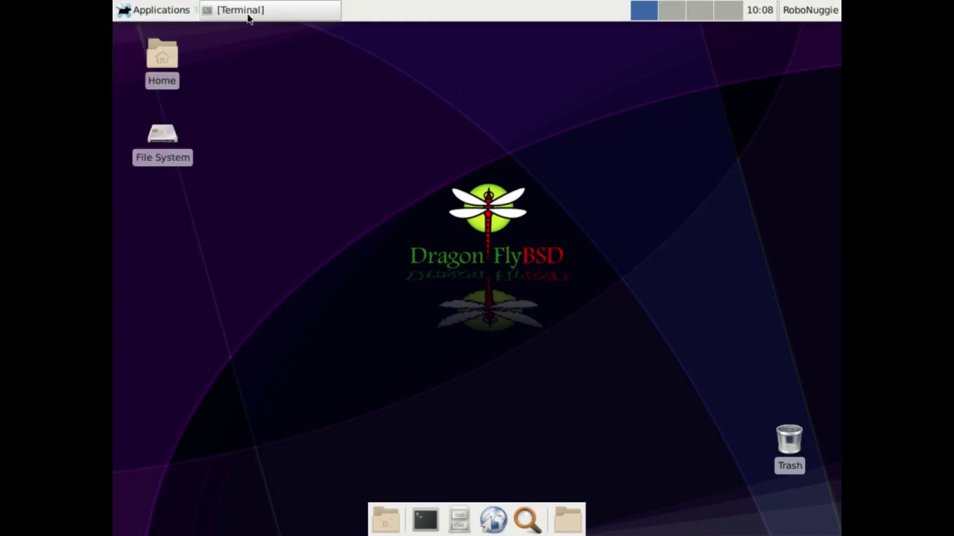
{"action": "left_click", "coordinate": [159, 11]}
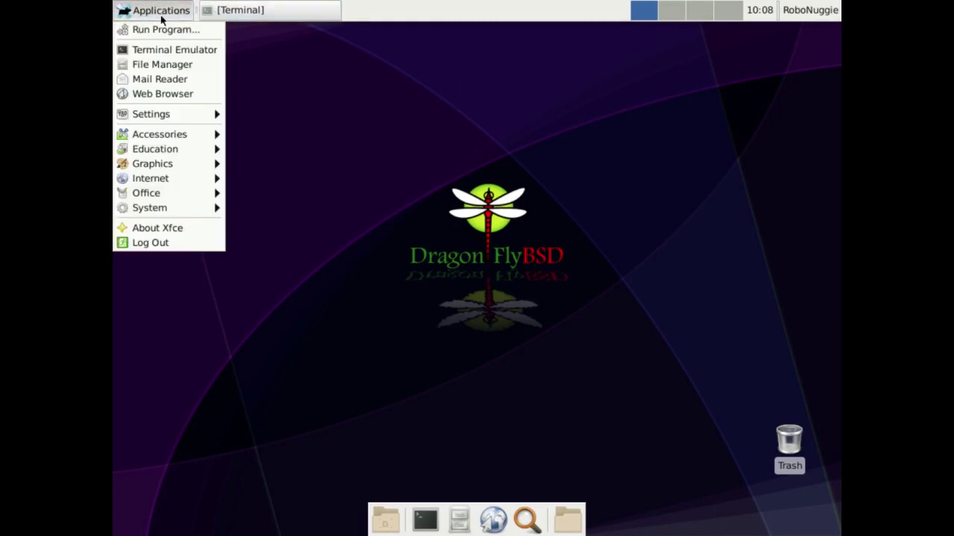
{"action": "left_click", "coordinate": [304, 81]}
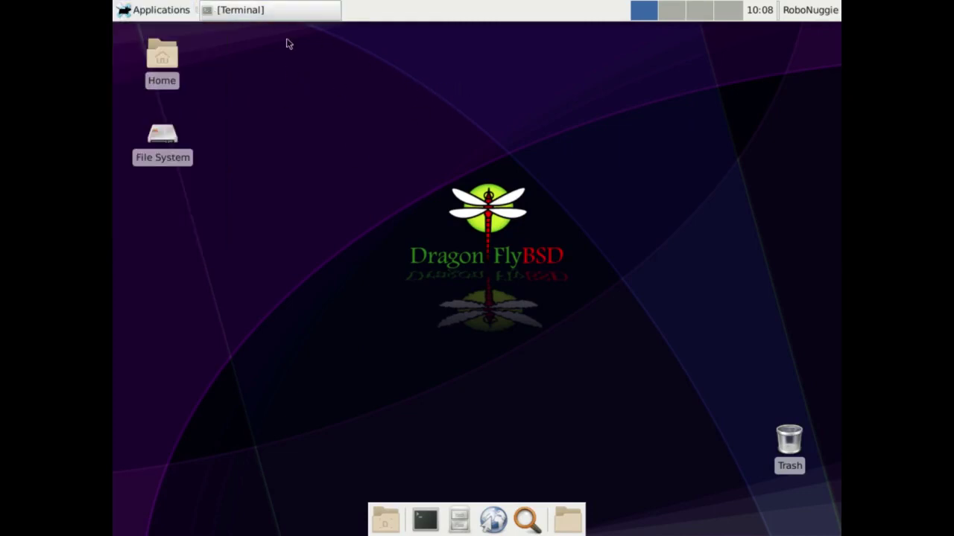
{"action": "left_click", "coordinate": [139, 14]}
{"action": "mouse_move", "coordinate": [156, 196]}
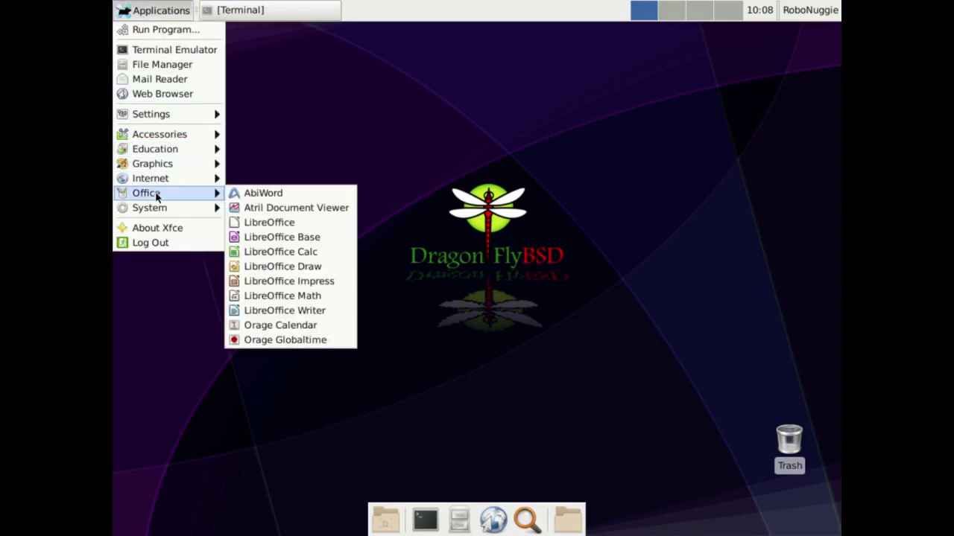
{"action": "left_click", "coordinate": [300, 316]}
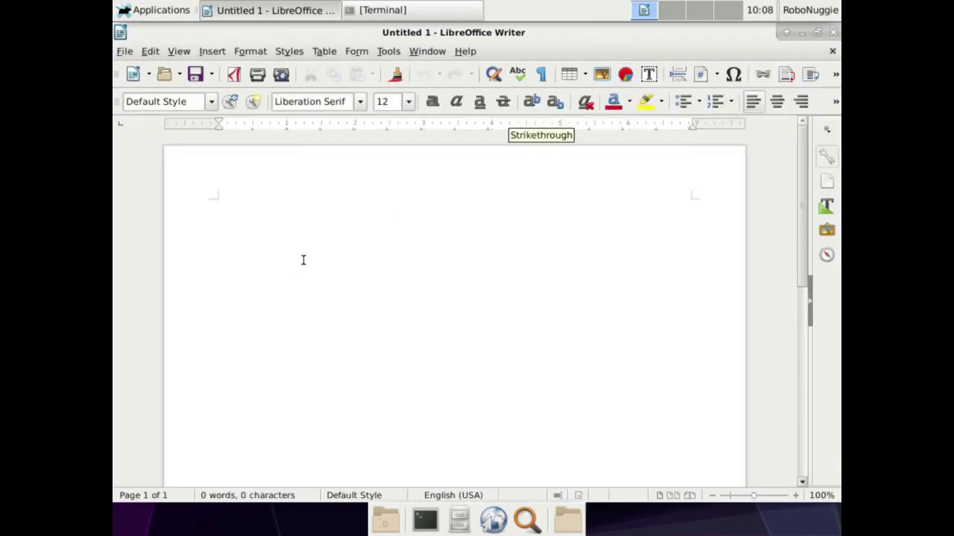
{"action": "type", "text": "Lkhl khlkjh lkjhlkj hlkjhlkjhlkj"}
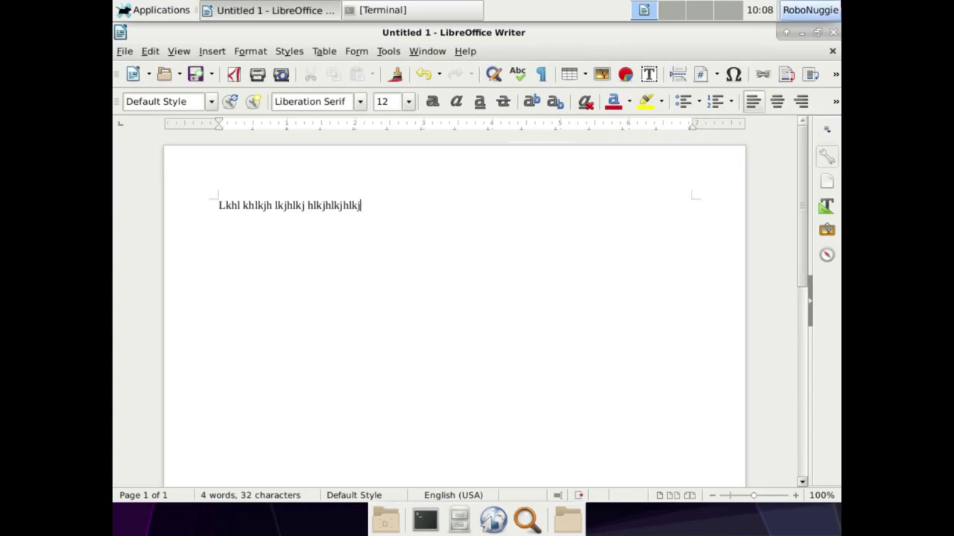
{"action": "left_click", "coordinate": [833, 34]}
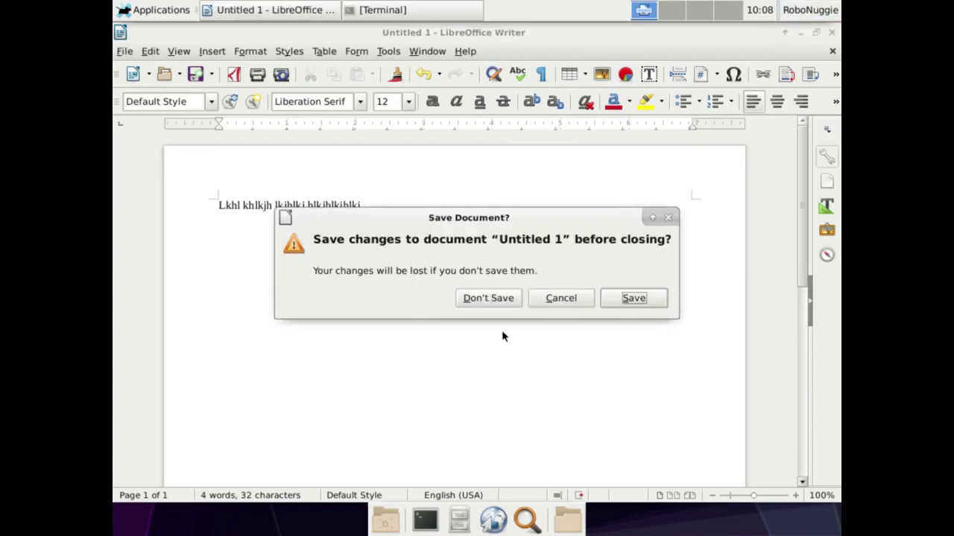
{"action": "left_click", "coordinate": [495, 301]}
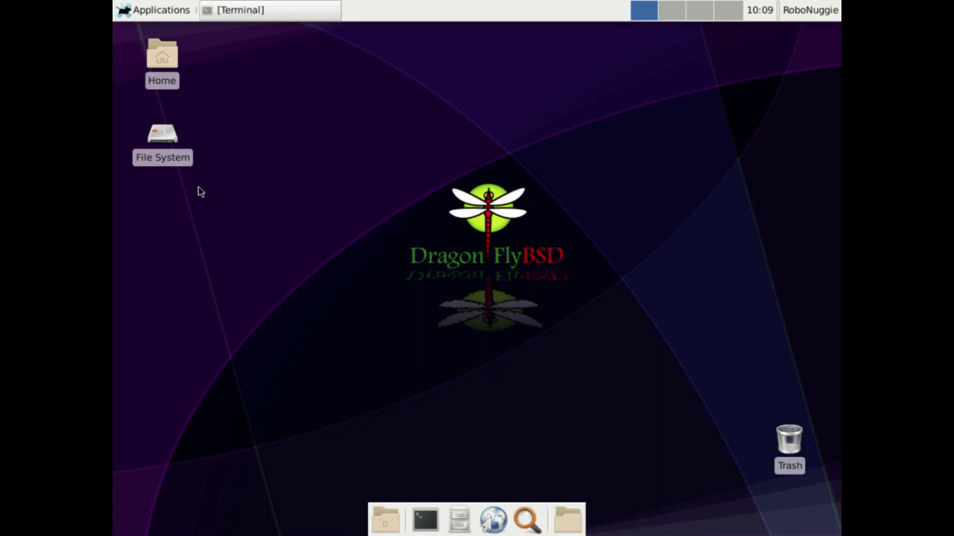
- Open a new terminal from the desktop's context menu and move it down and right
{"action": "right_click", "coordinate": [288, 59]}
{"action": "left_click", "coordinate": [344, 172]}
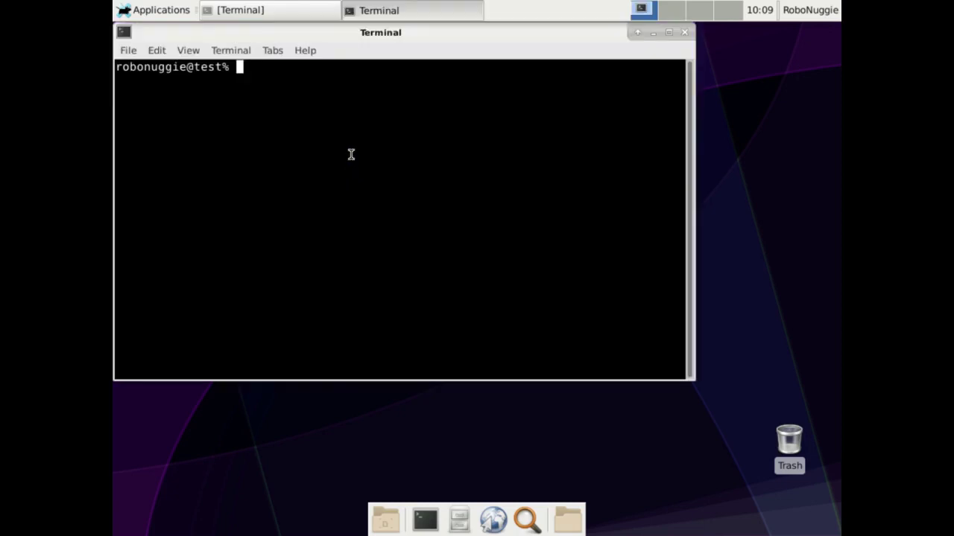
{"action": "left_click_drag", "start_coordinate": [334, 29], "coordinate": [395, 59]}
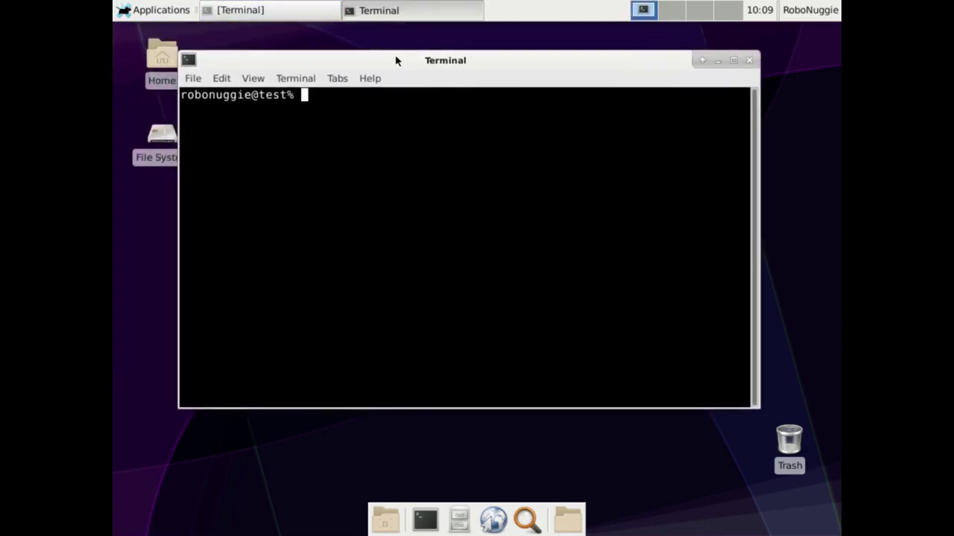
- Run df and enlarge the window so the full disk-usage table fits
{"action": "type", "text": "df"}
{"action": "key", "text": "Return"}
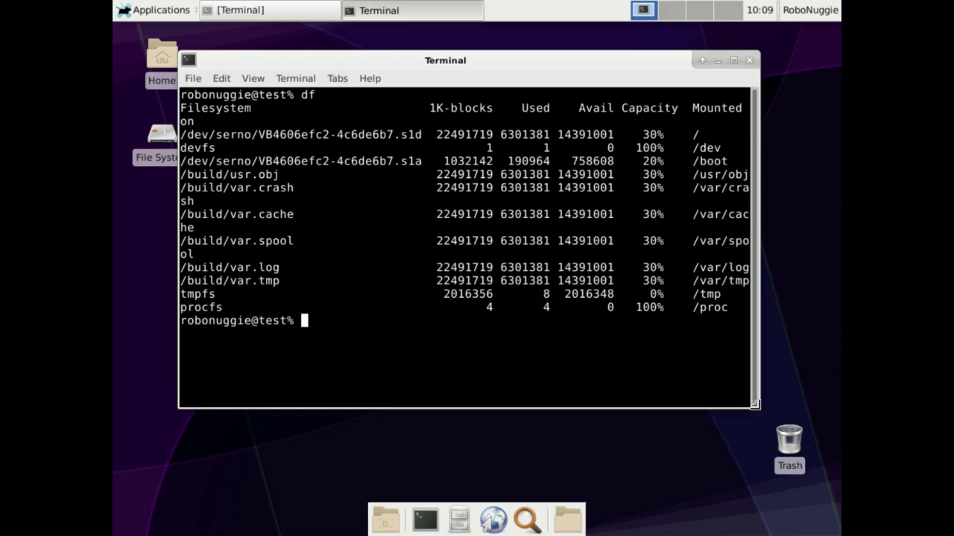
{"action": "left_click_drag", "start_coordinate": [753, 407], "coordinate": [820, 427]}
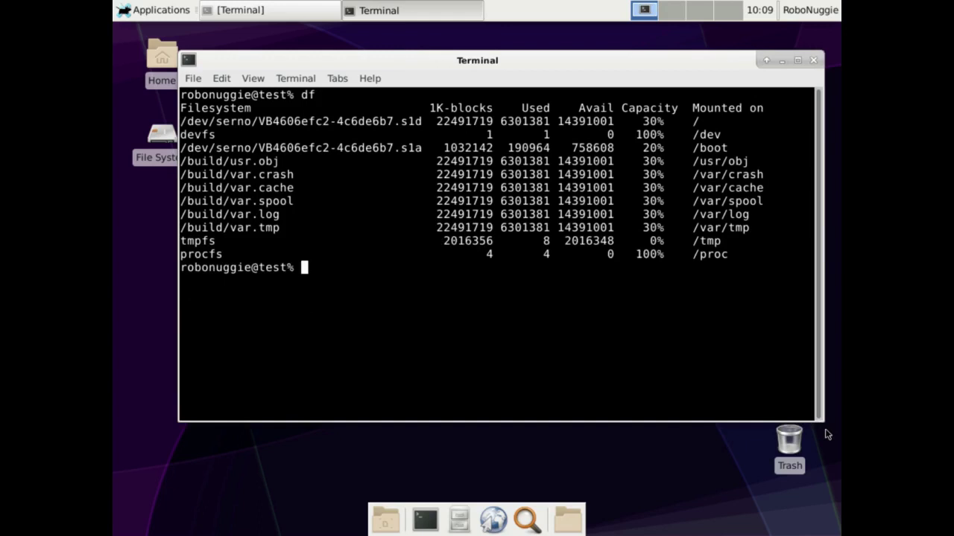